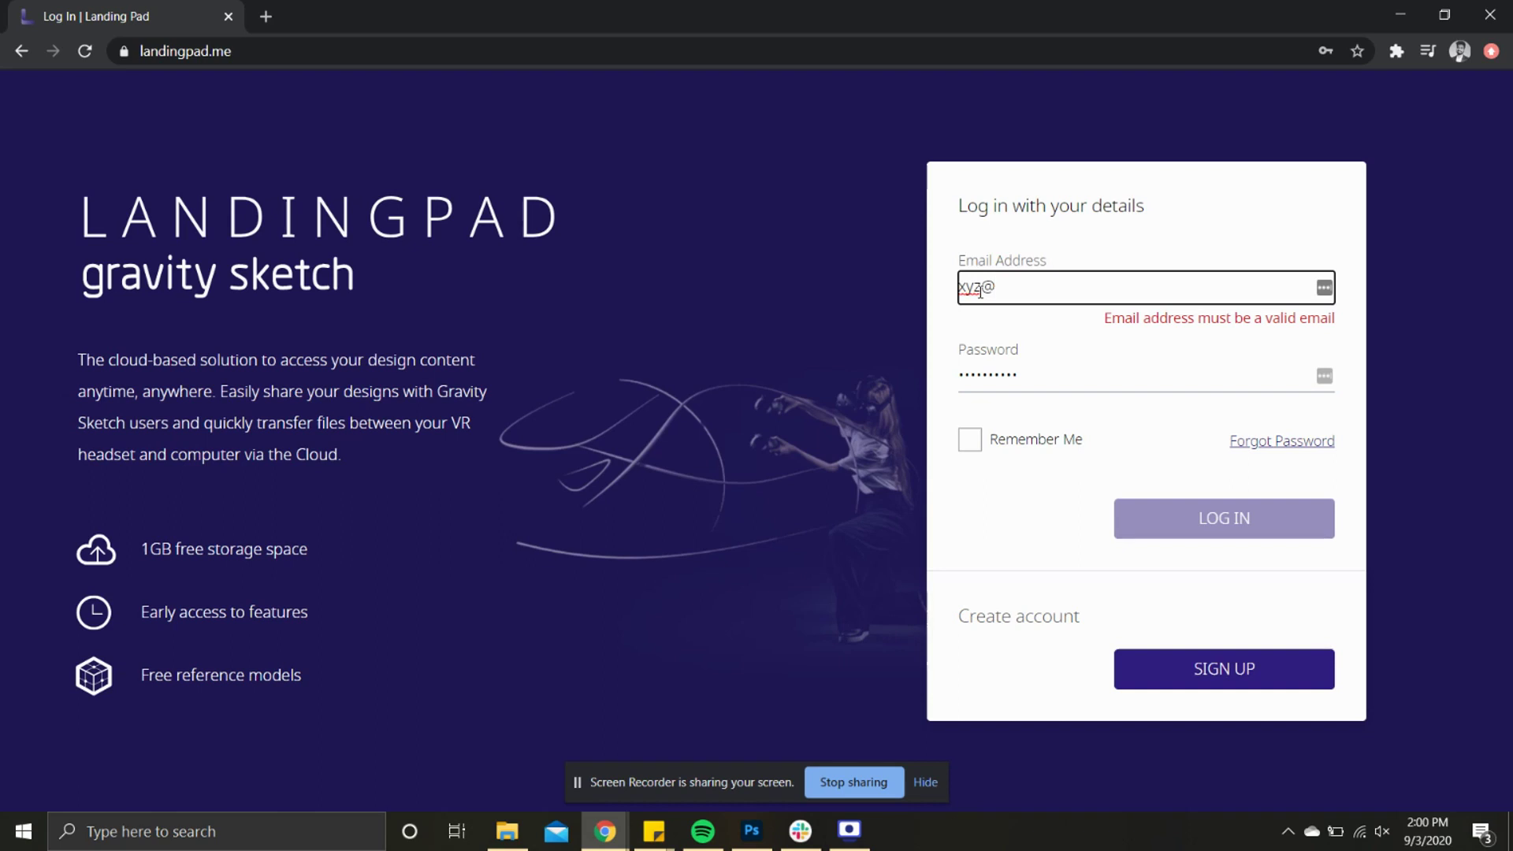
pyautogui.write('com')
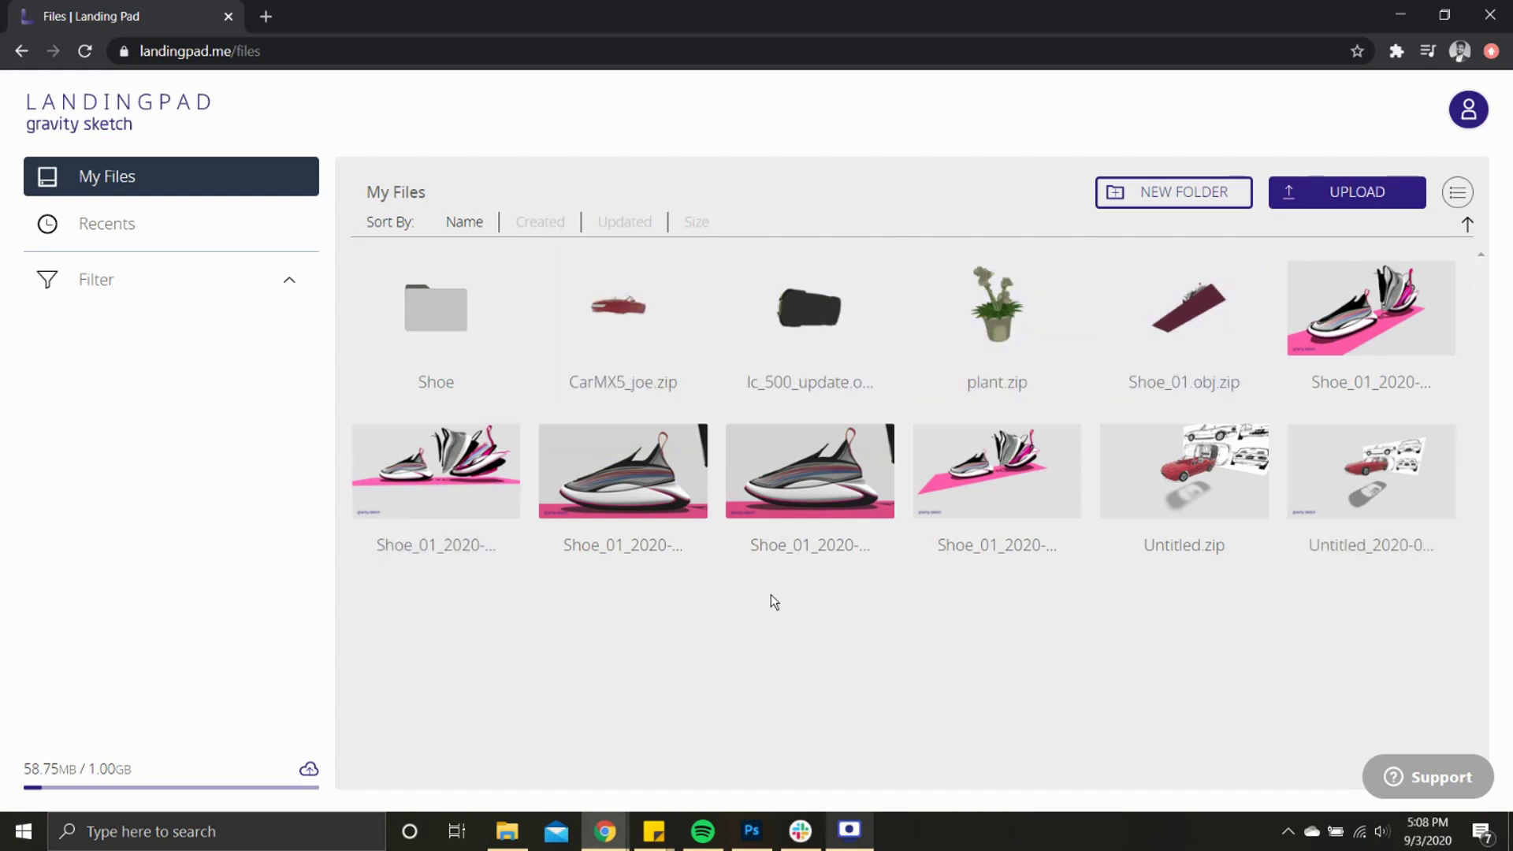
pyautogui.click(873, 473)
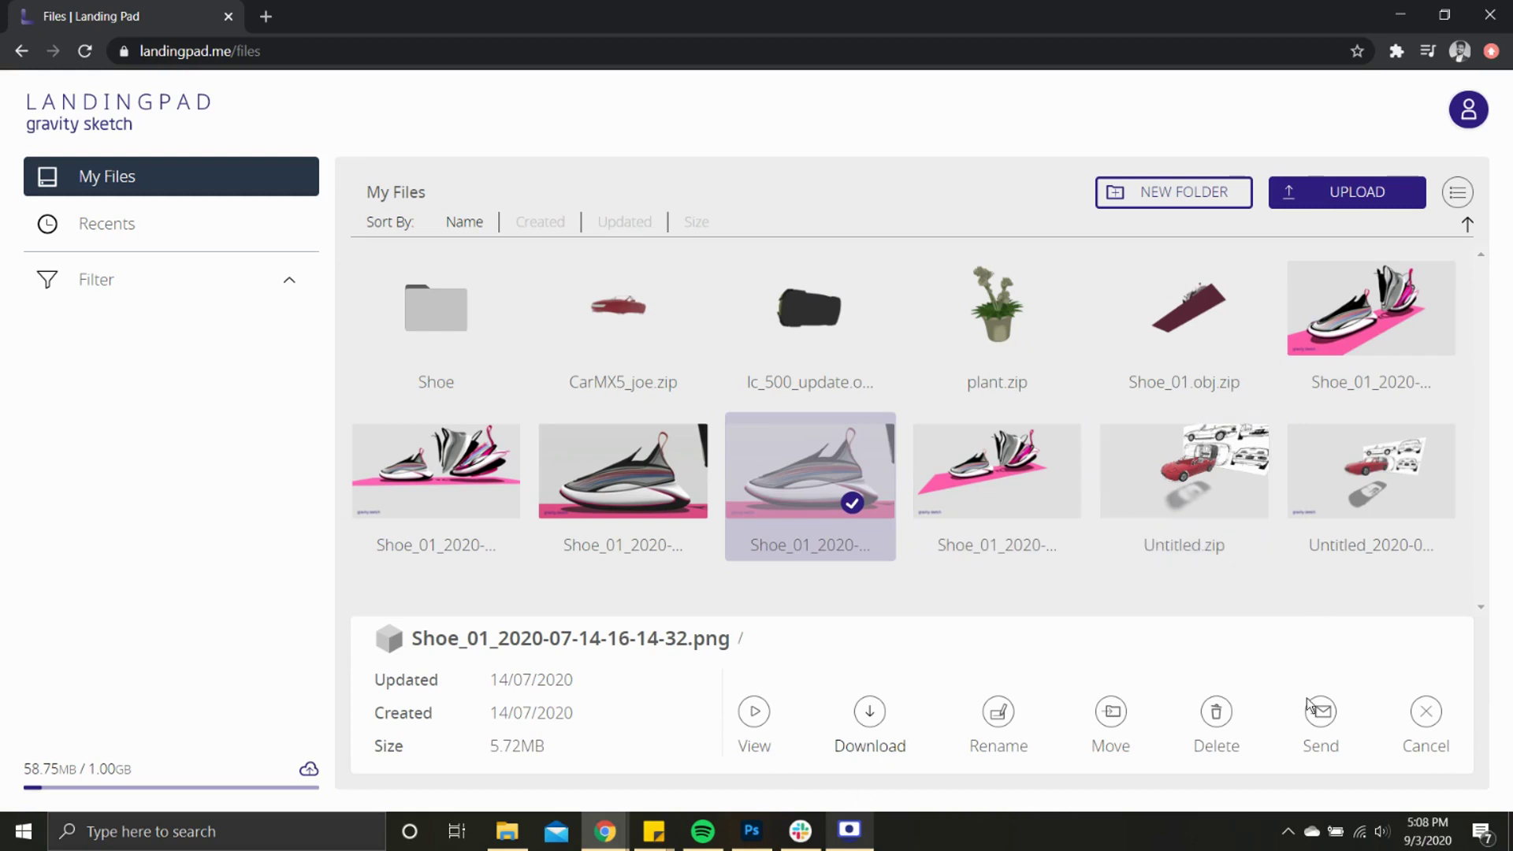
# Upload lc500-3 by dragging it from the reference images folder into My Files.
pyautogui.click(1425, 715)
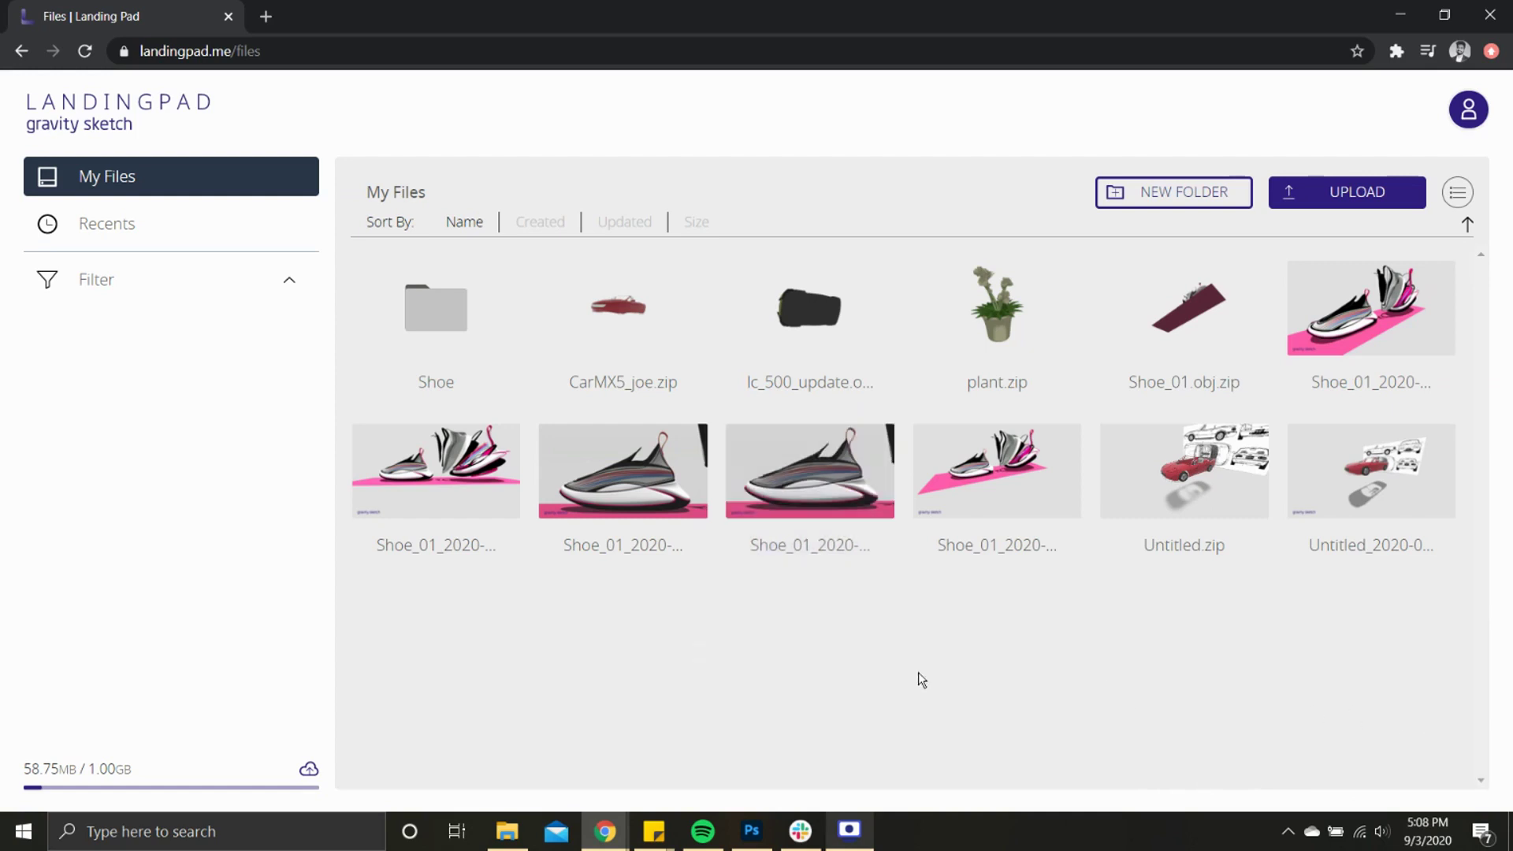
pyautogui.click(506, 830)
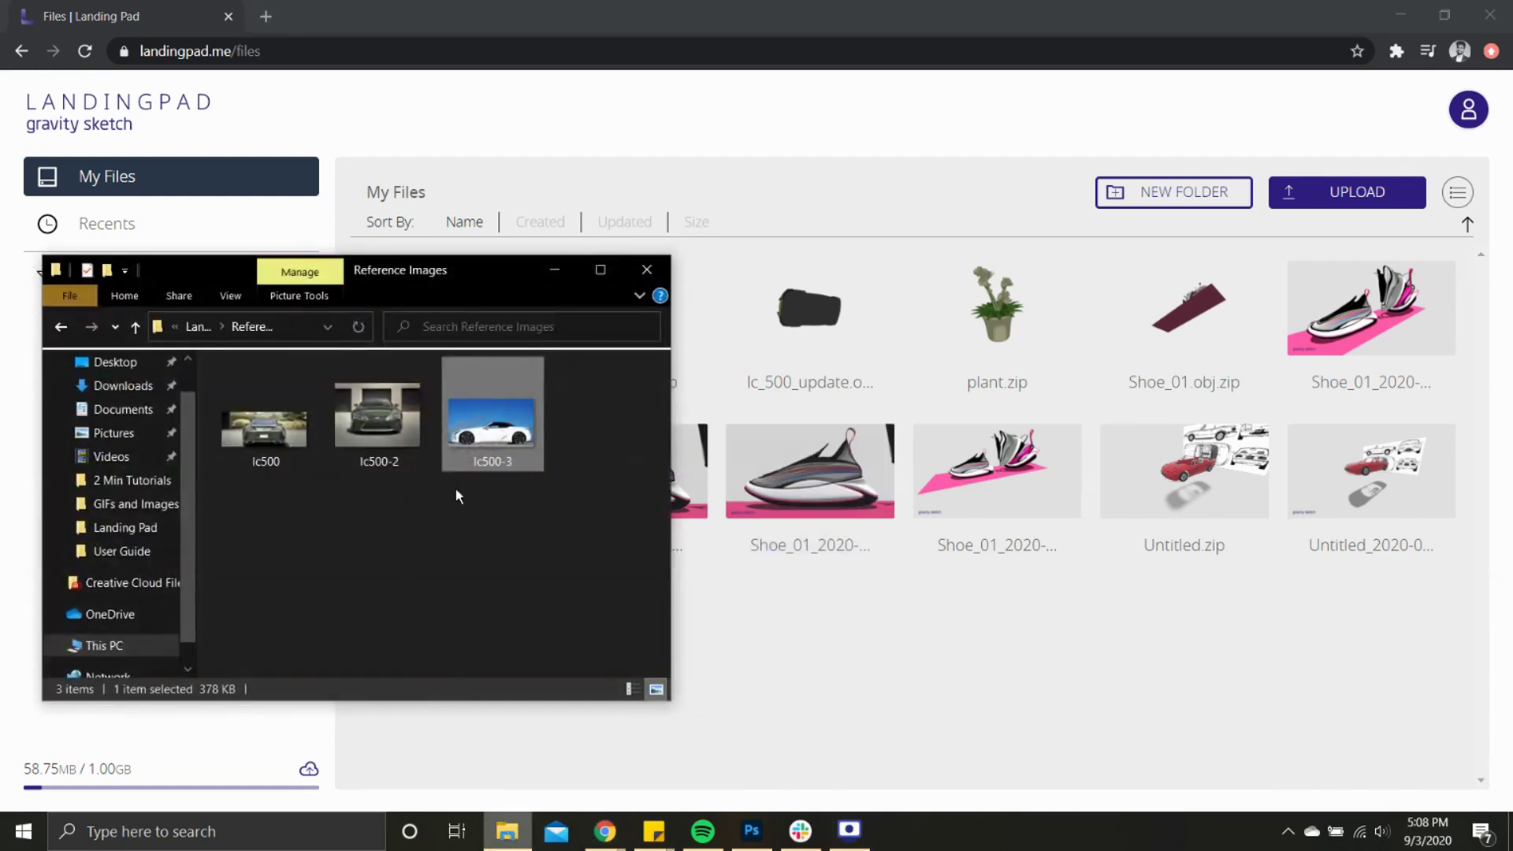
pyautogui.moveTo(494, 413); pyautogui.dragTo(846, 674)
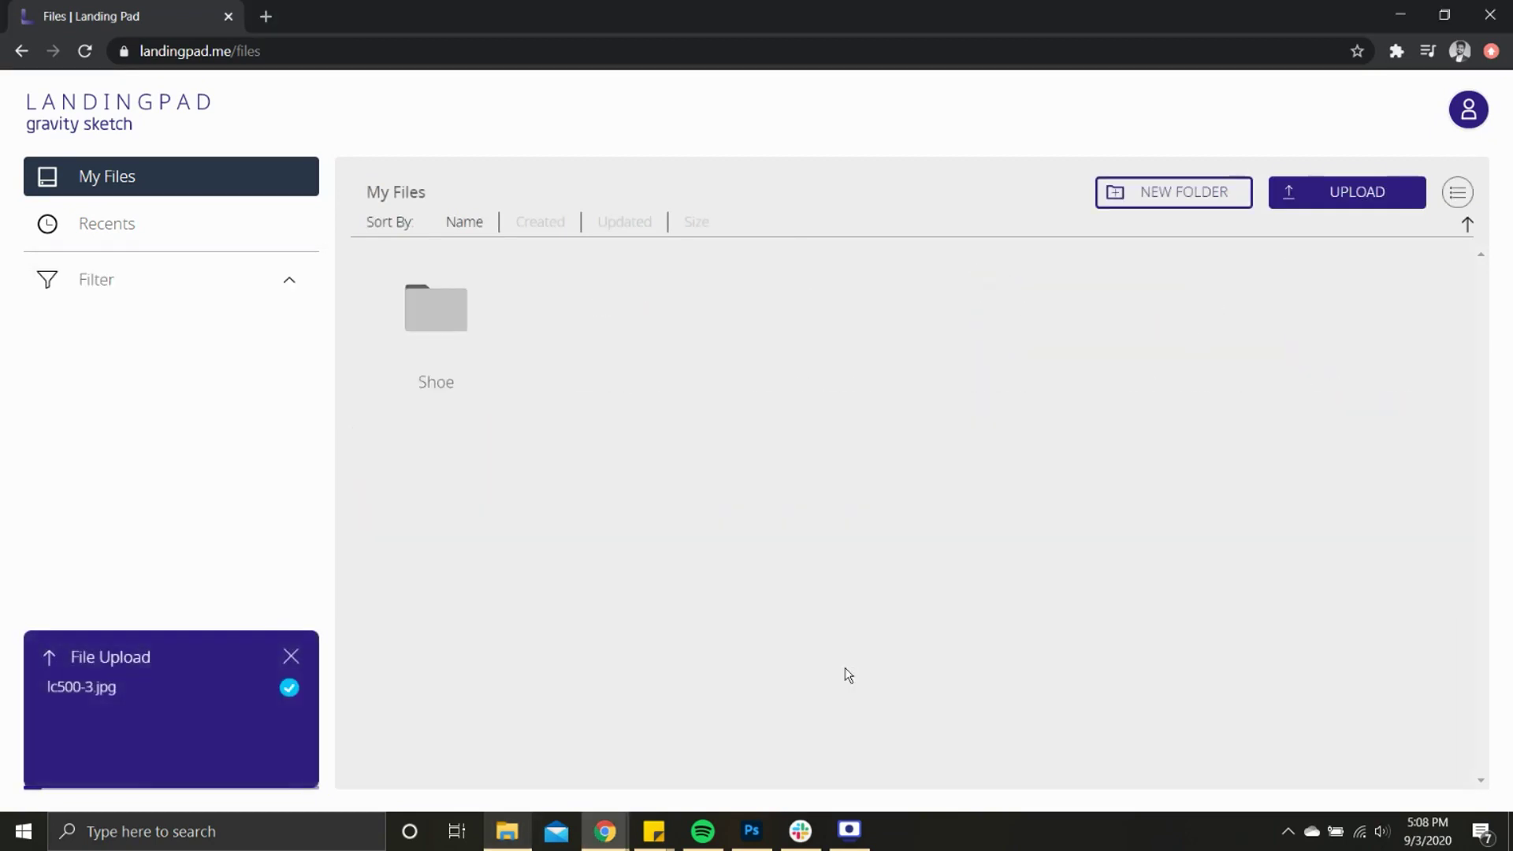
# Preview the white car image, then upload lc500 and lc500-2.
pyautogui.doubleClick(827, 355)
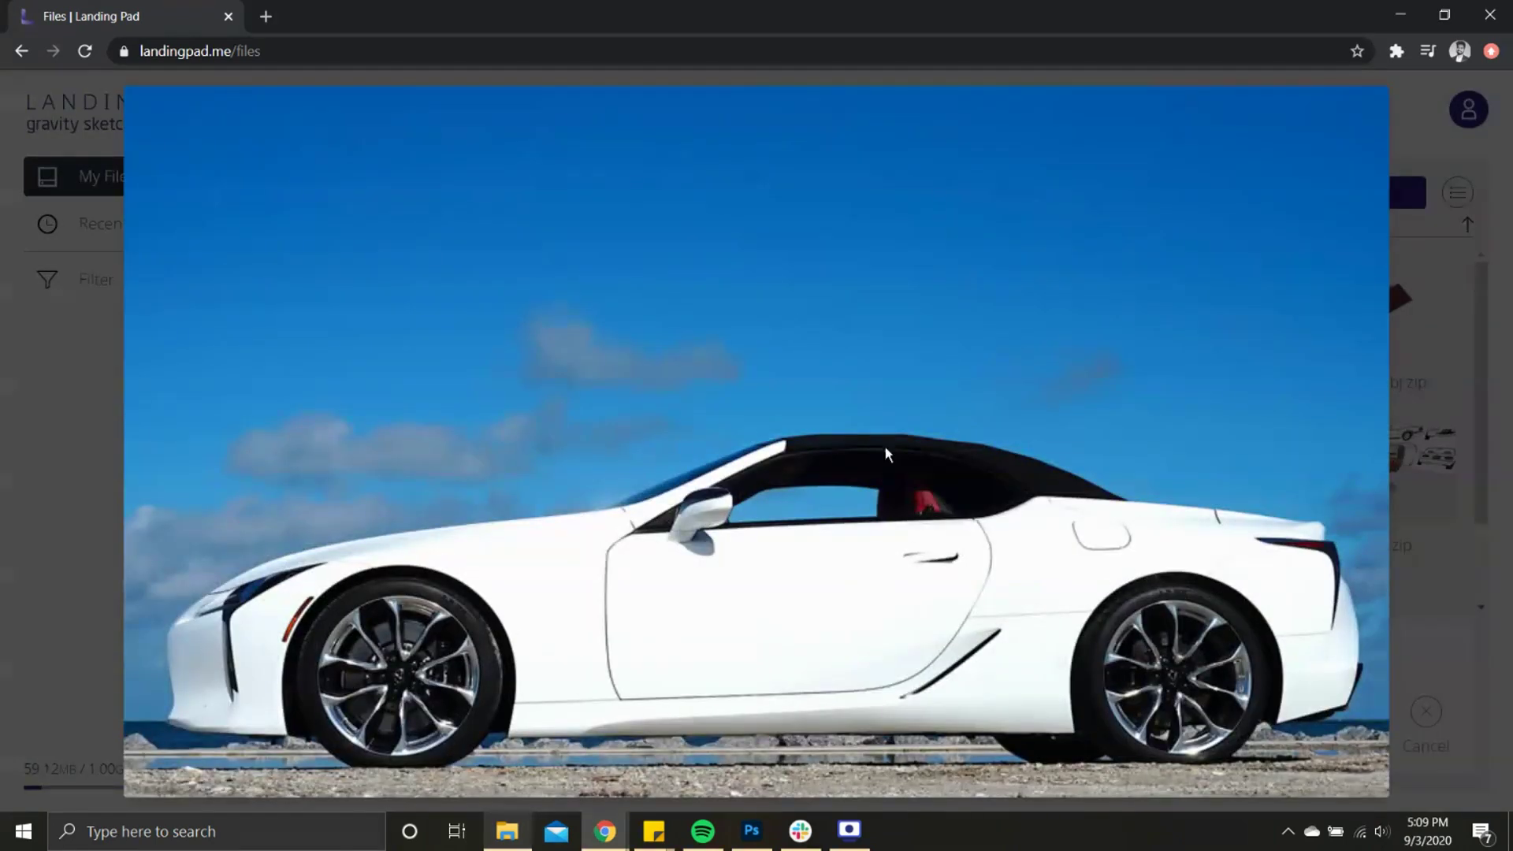
pyautogui.click(1390, 533)
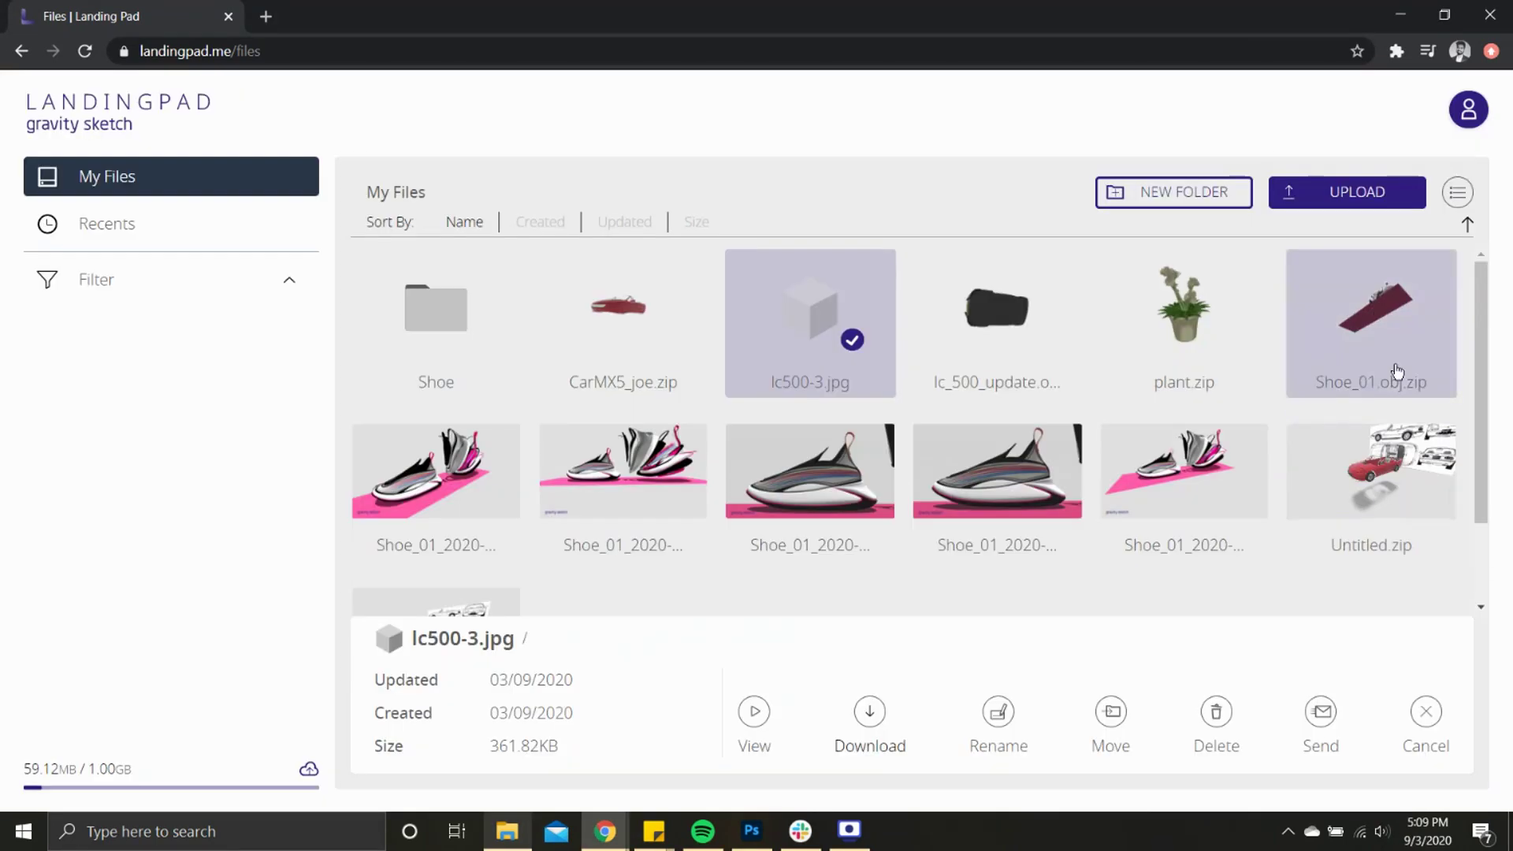
pyautogui.click(1364, 199)
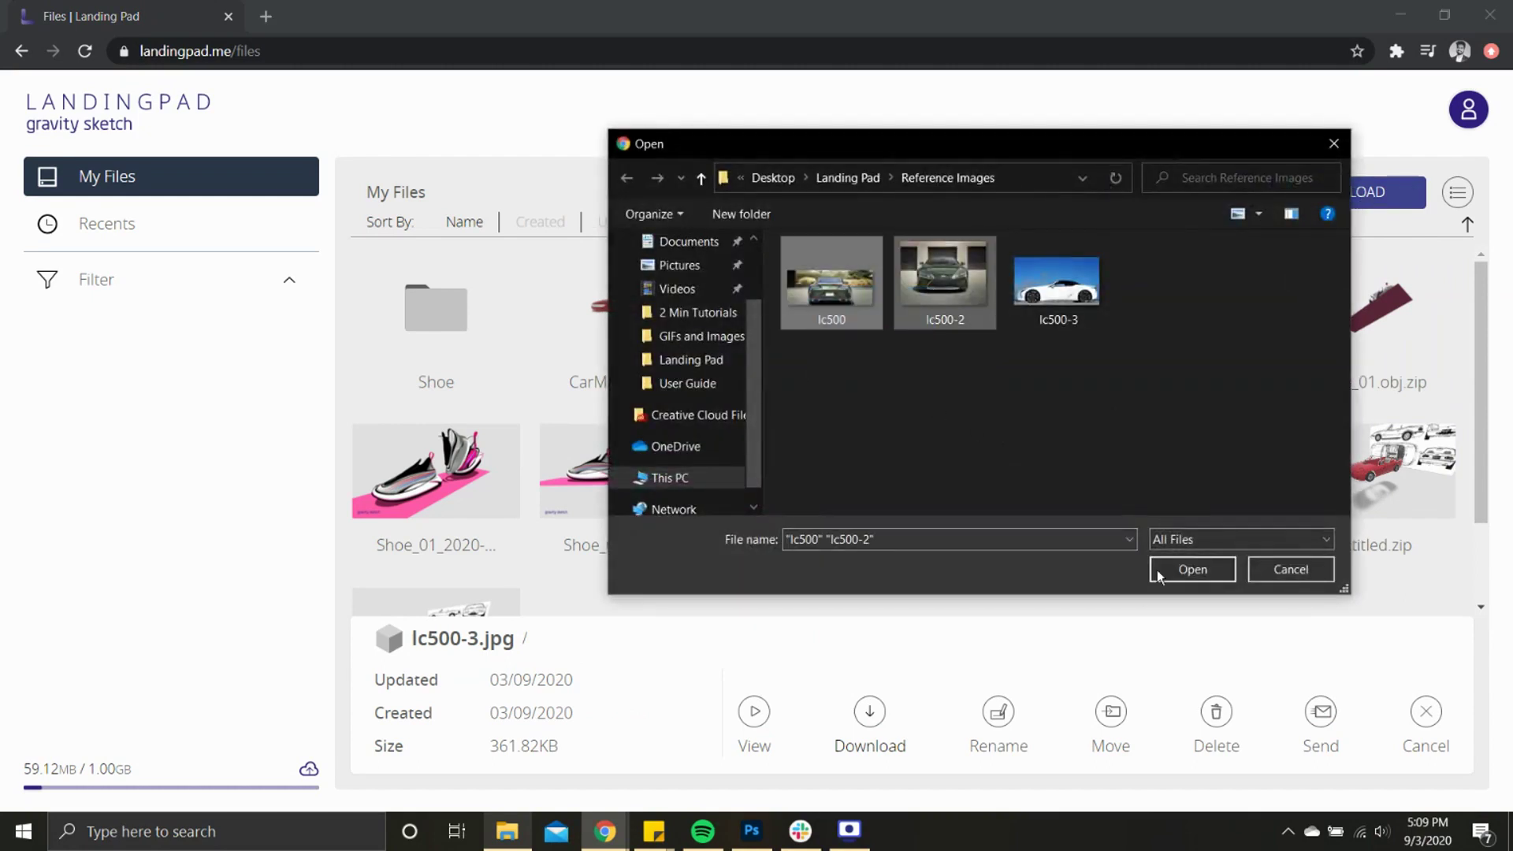
pyautogui.click(1157, 569)
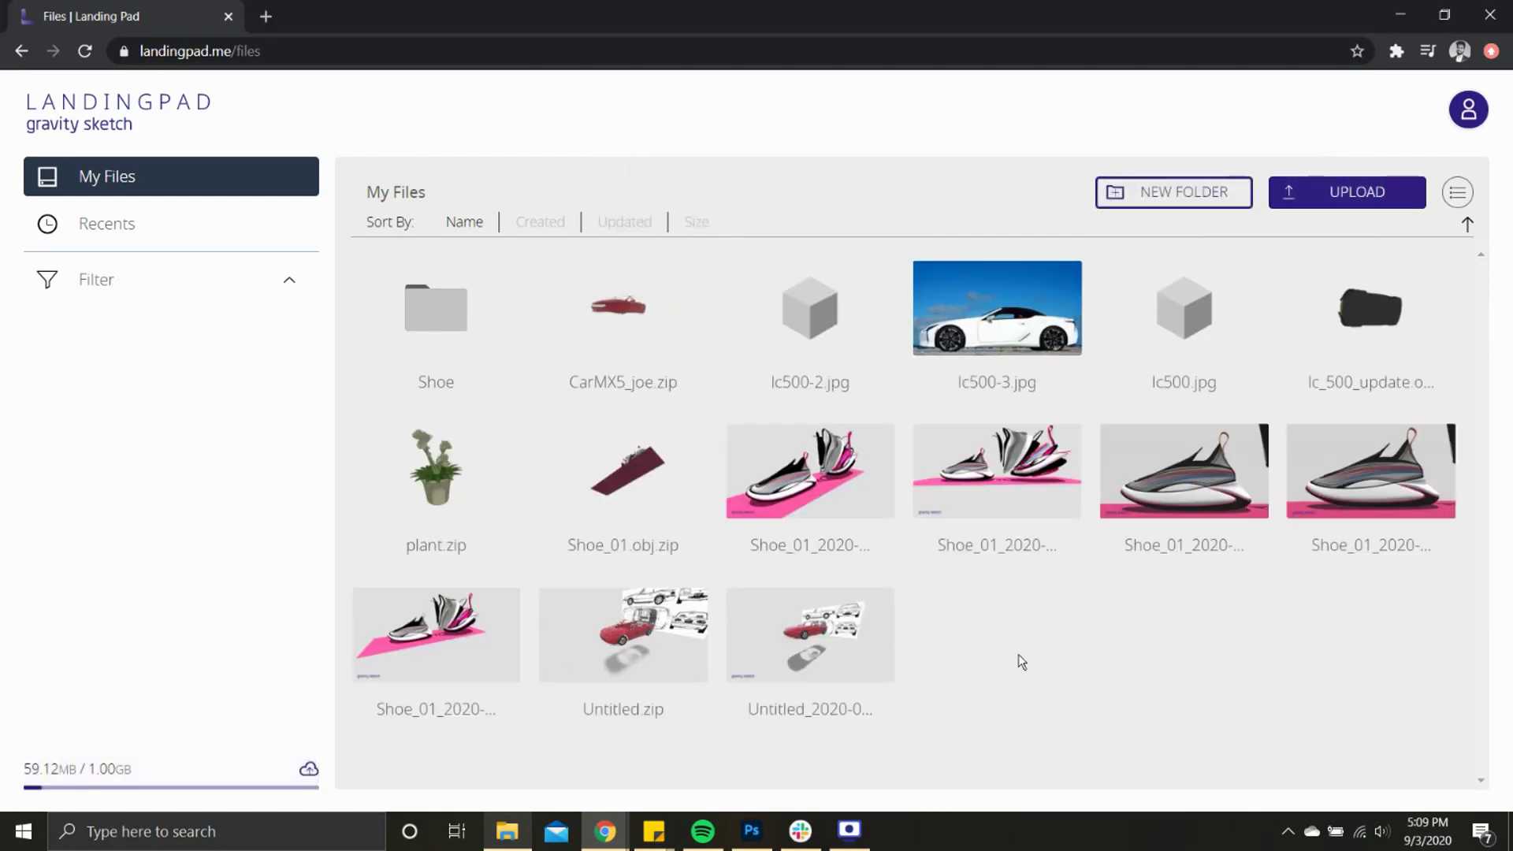
# Make the New Project_Car folder, move lc500, lc500-2 and lc500-3 into it, and open it.
pyautogui.click(1169, 194)
pyautogui.write('New Project_Car')
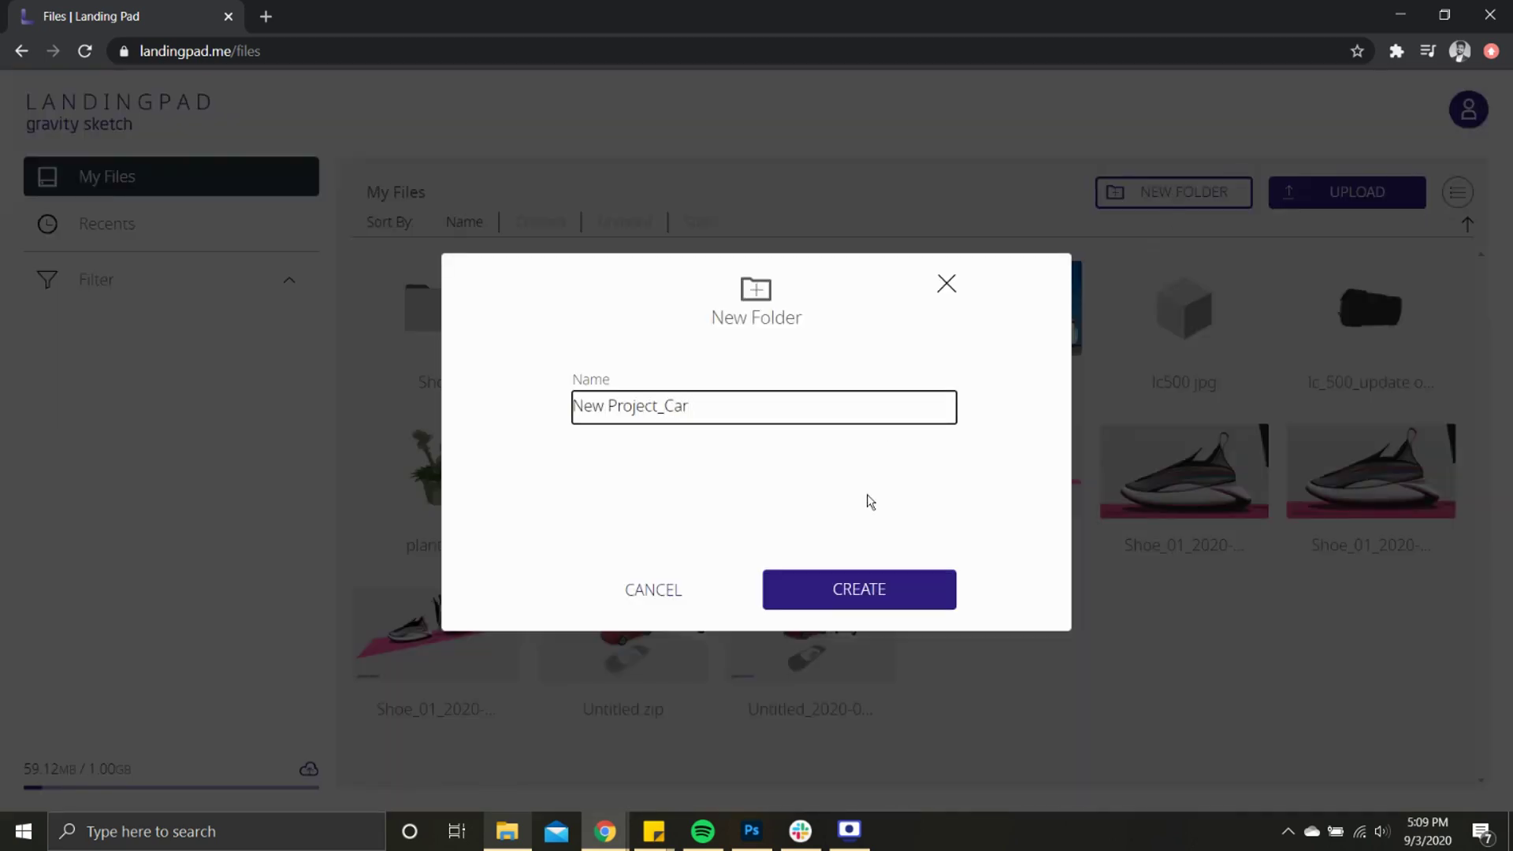
pyautogui.click(877, 591)
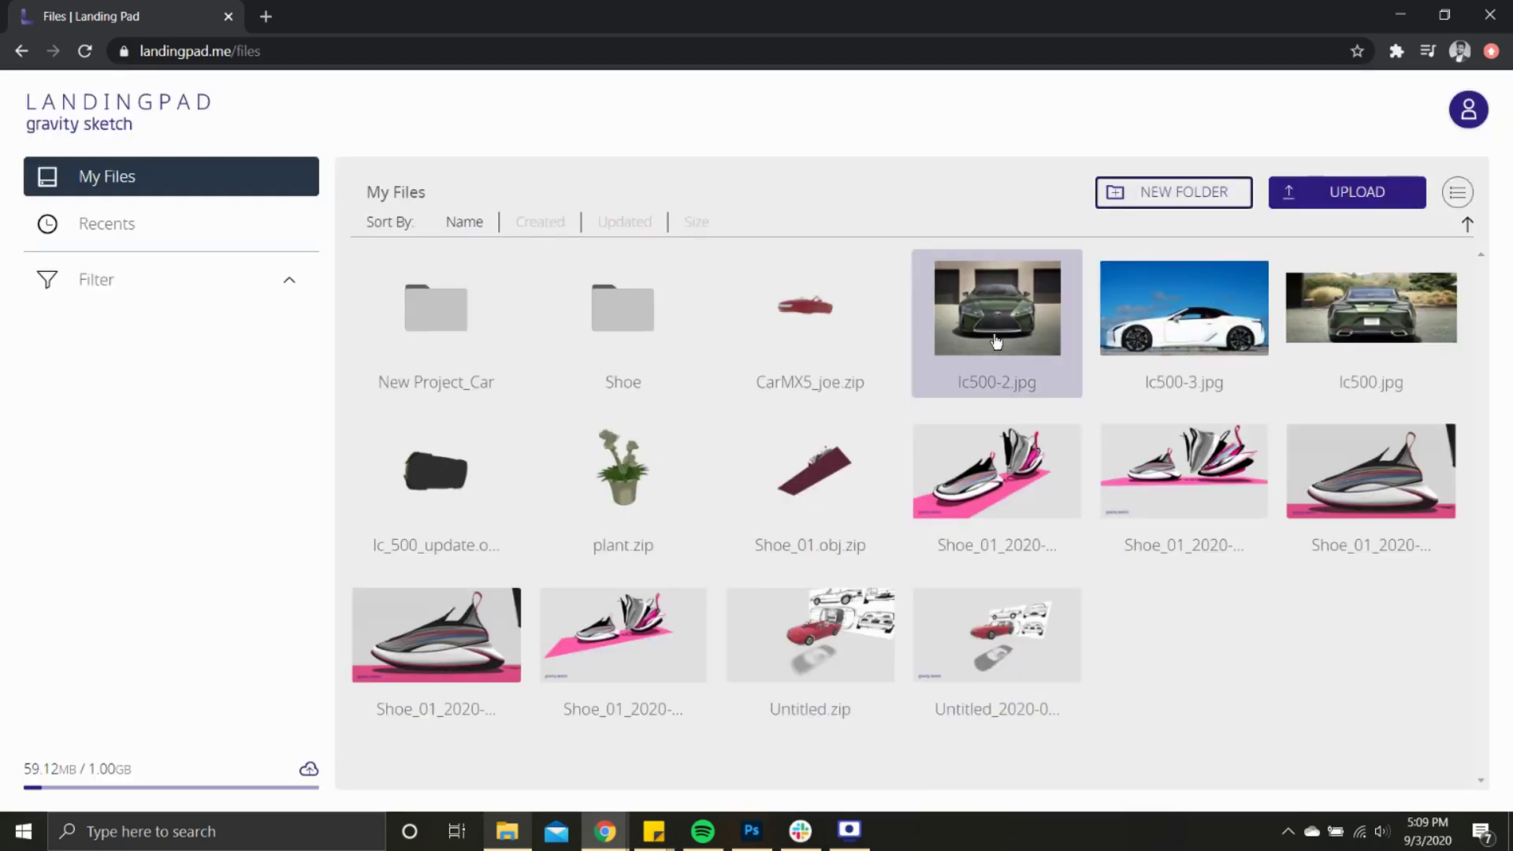
pyautogui.click(1183, 313)
pyautogui.click(1370, 314)
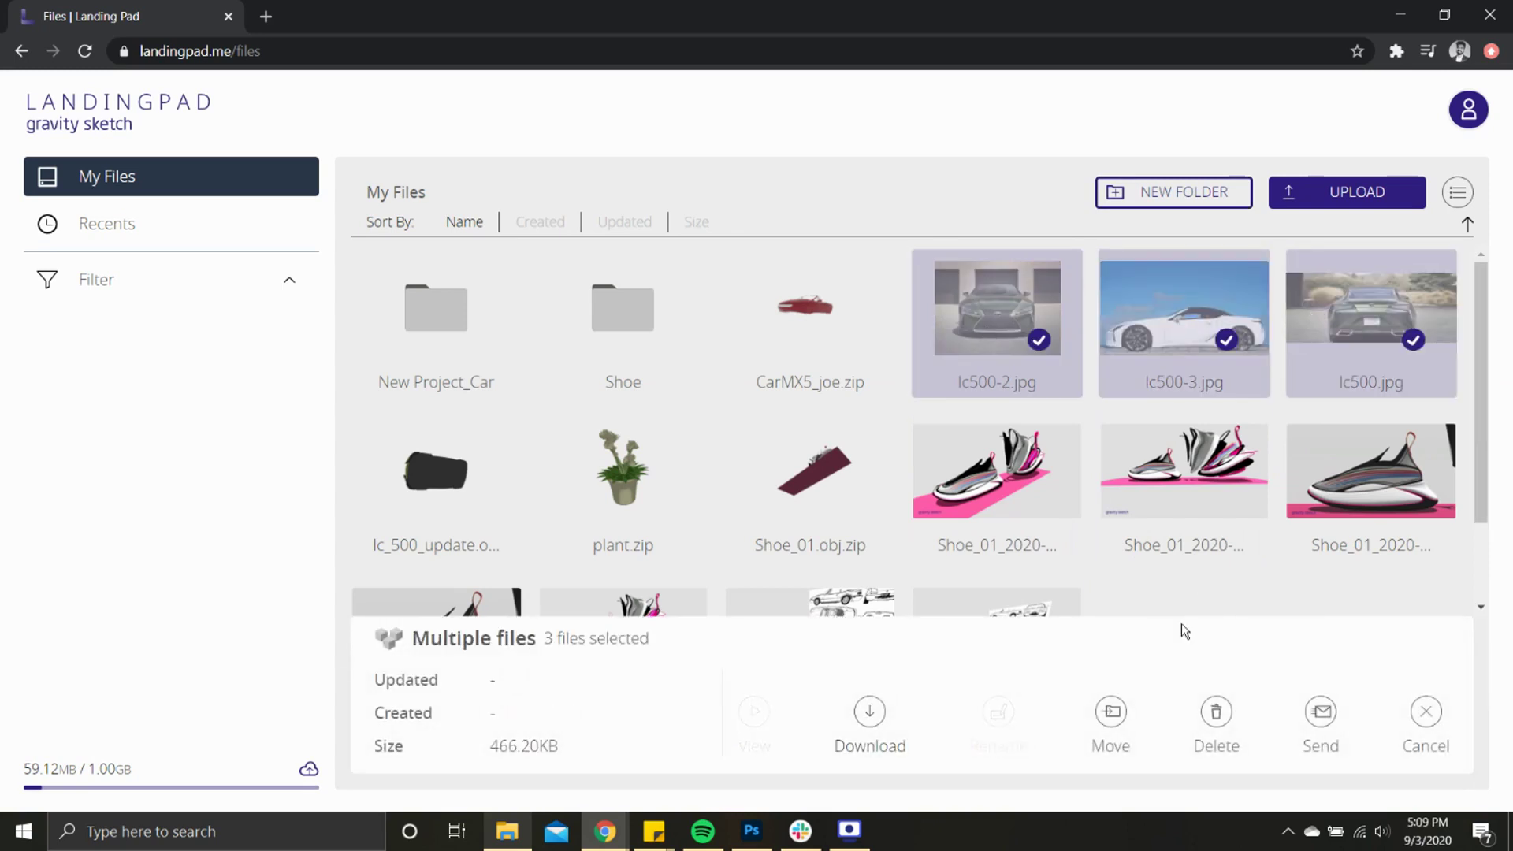
pyautogui.click(1111, 712)
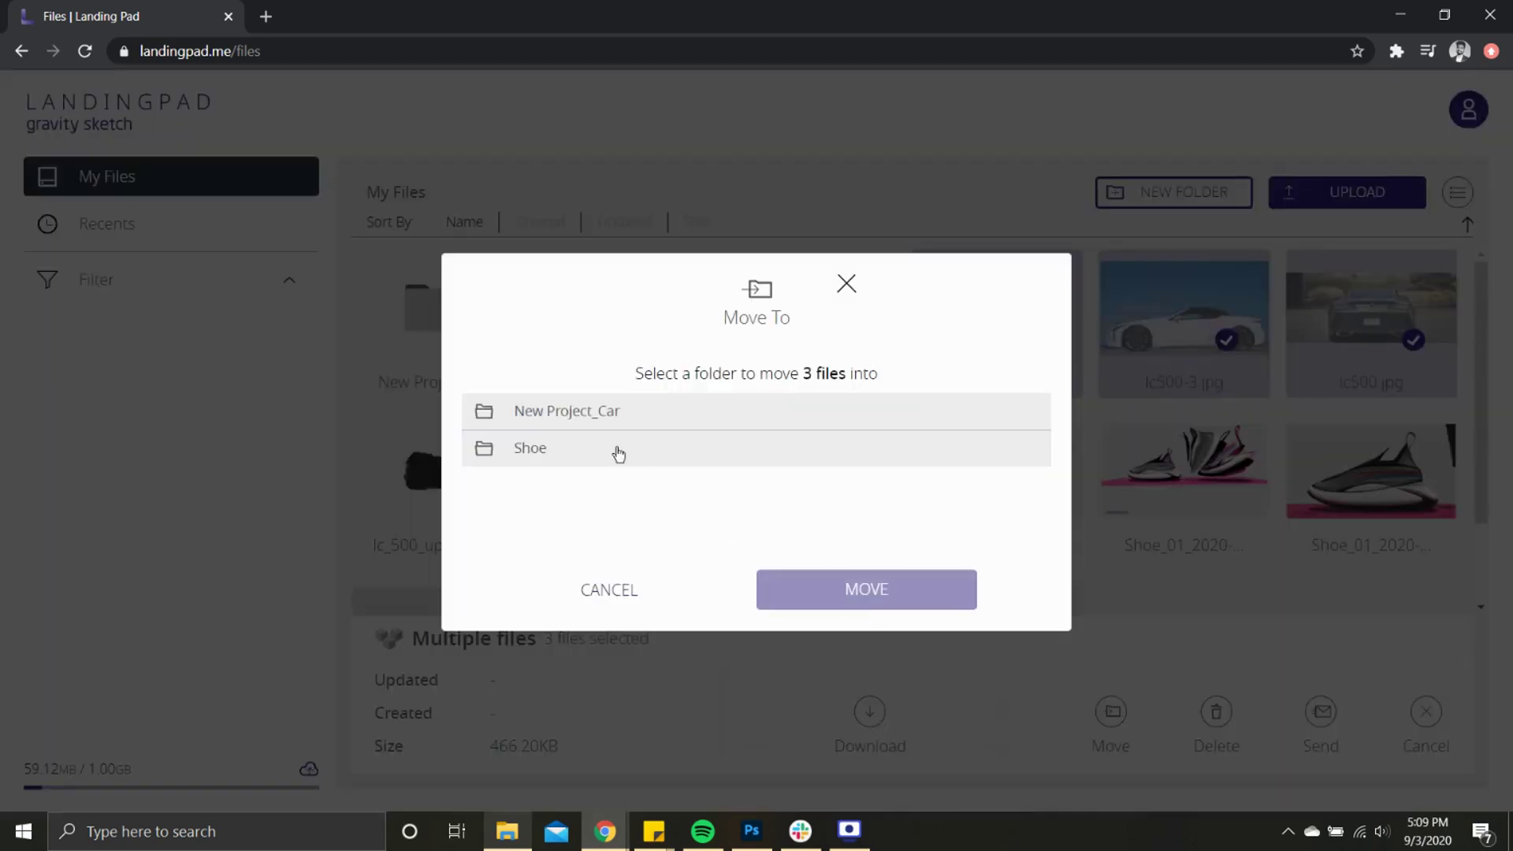
pyautogui.click(886, 593)
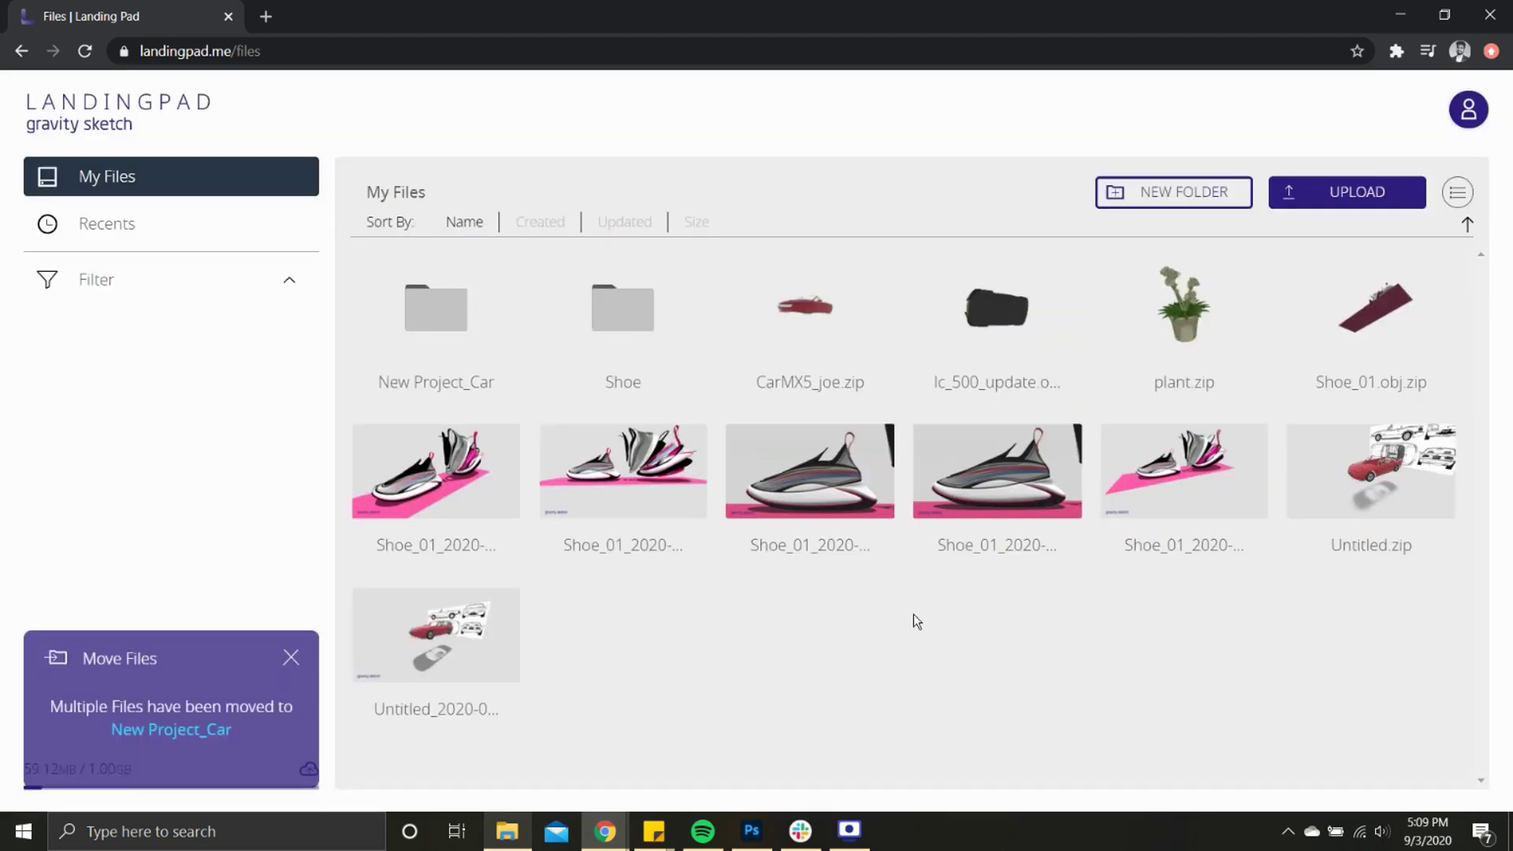
pyautogui.doubleClick(439, 321)
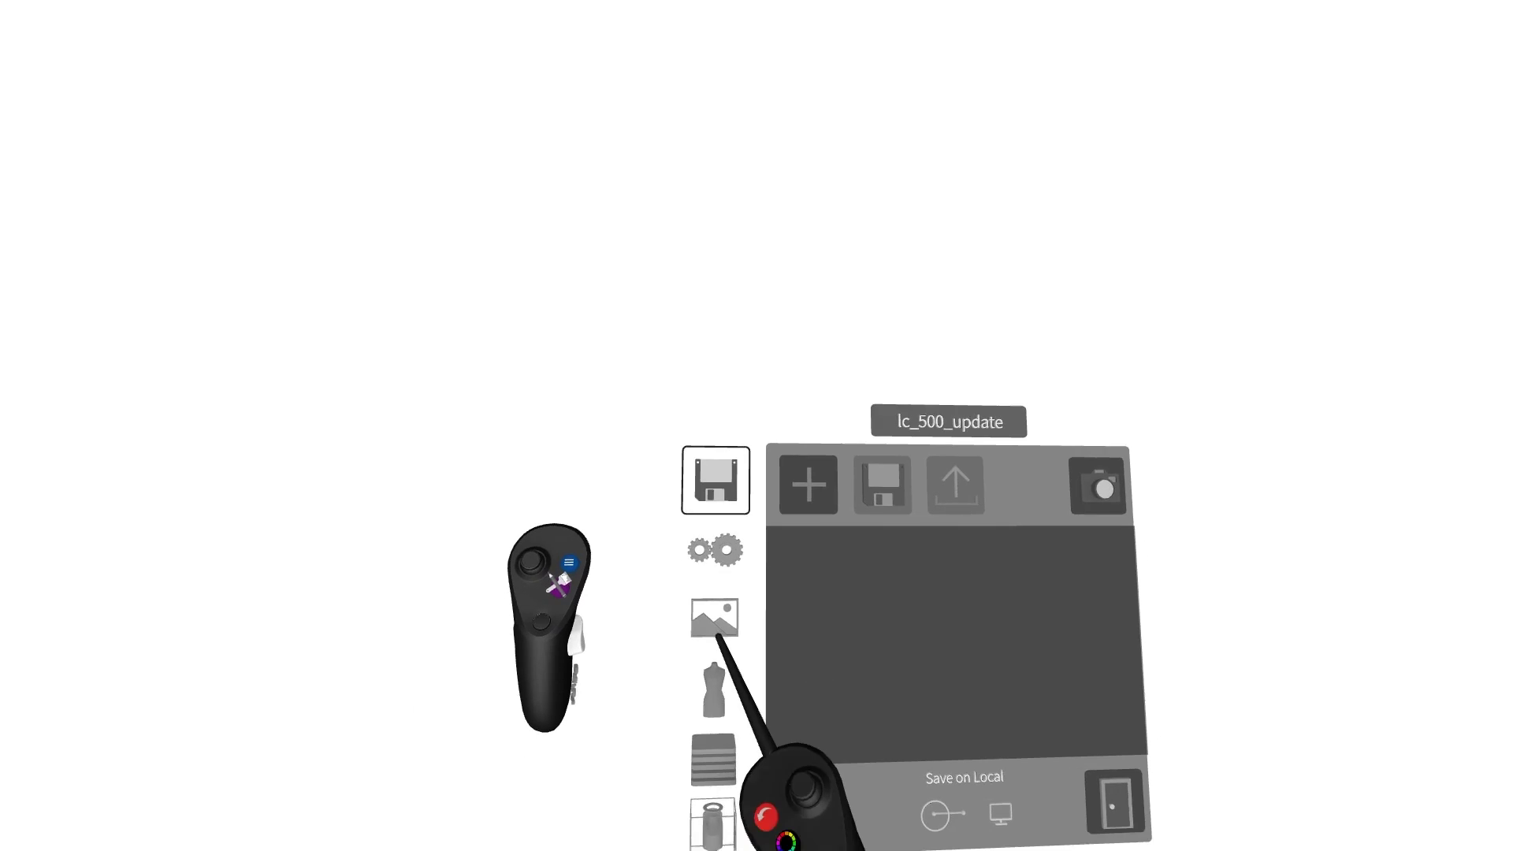
# Browse Cloud Ref > New Project_Car and drag the white lc500 photo into the scene.
pyautogui.click(708, 610)
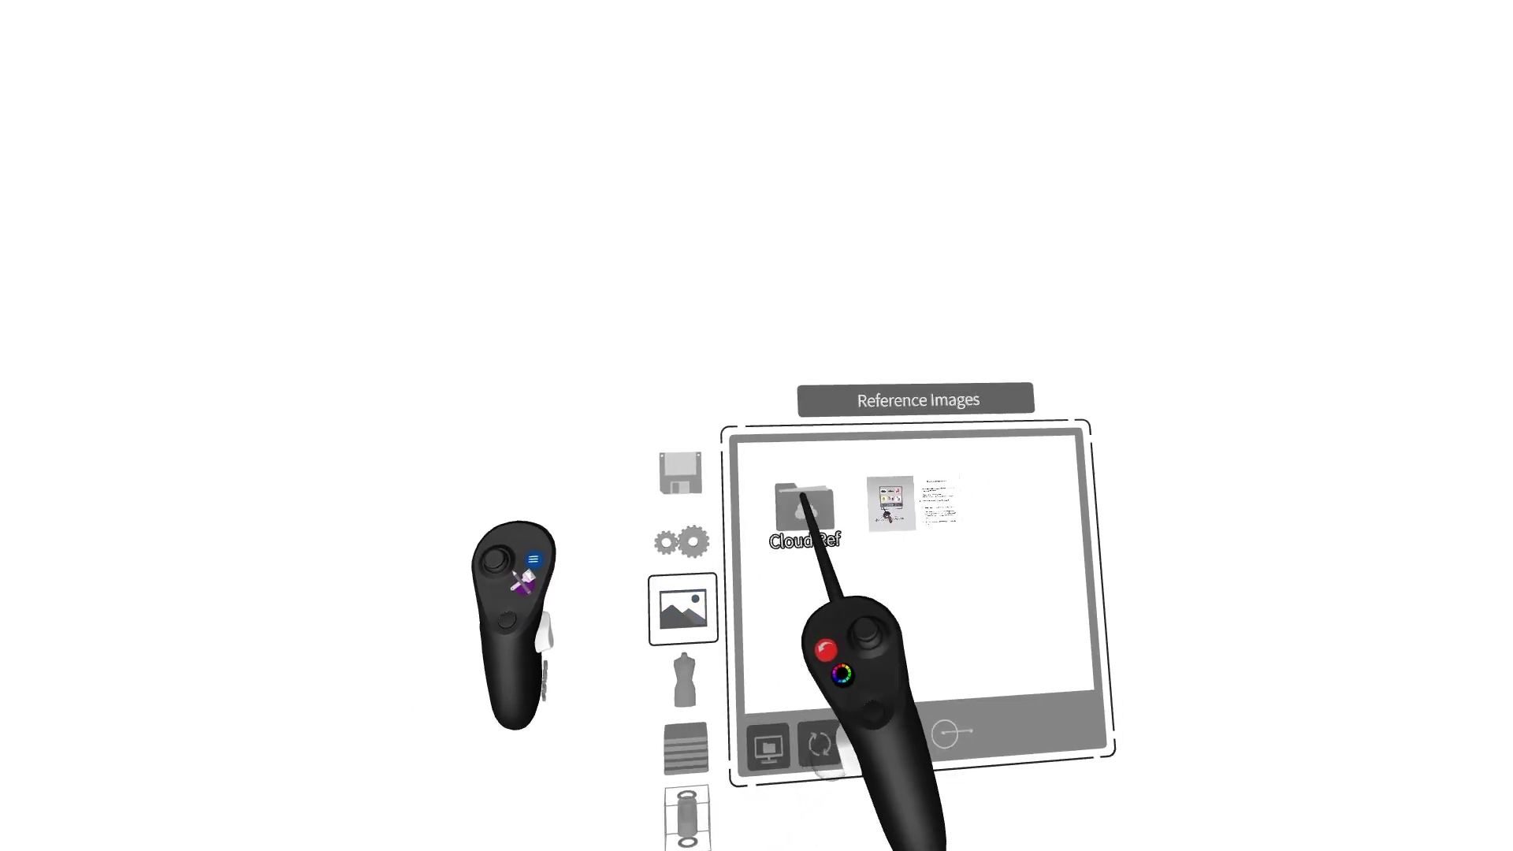
pyautogui.click(777, 513)
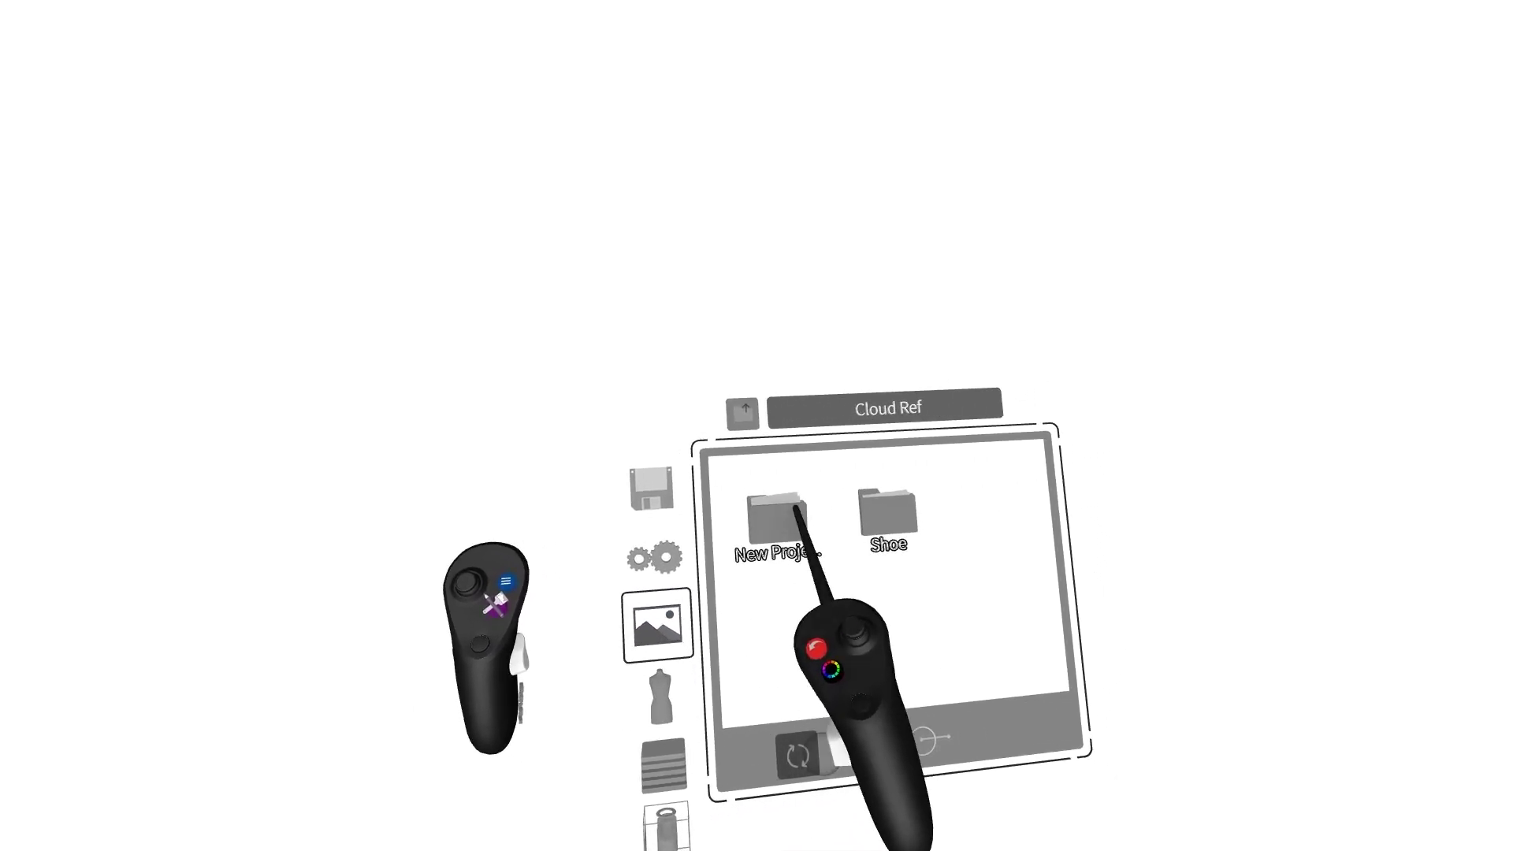
pyautogui.click(786, 514)
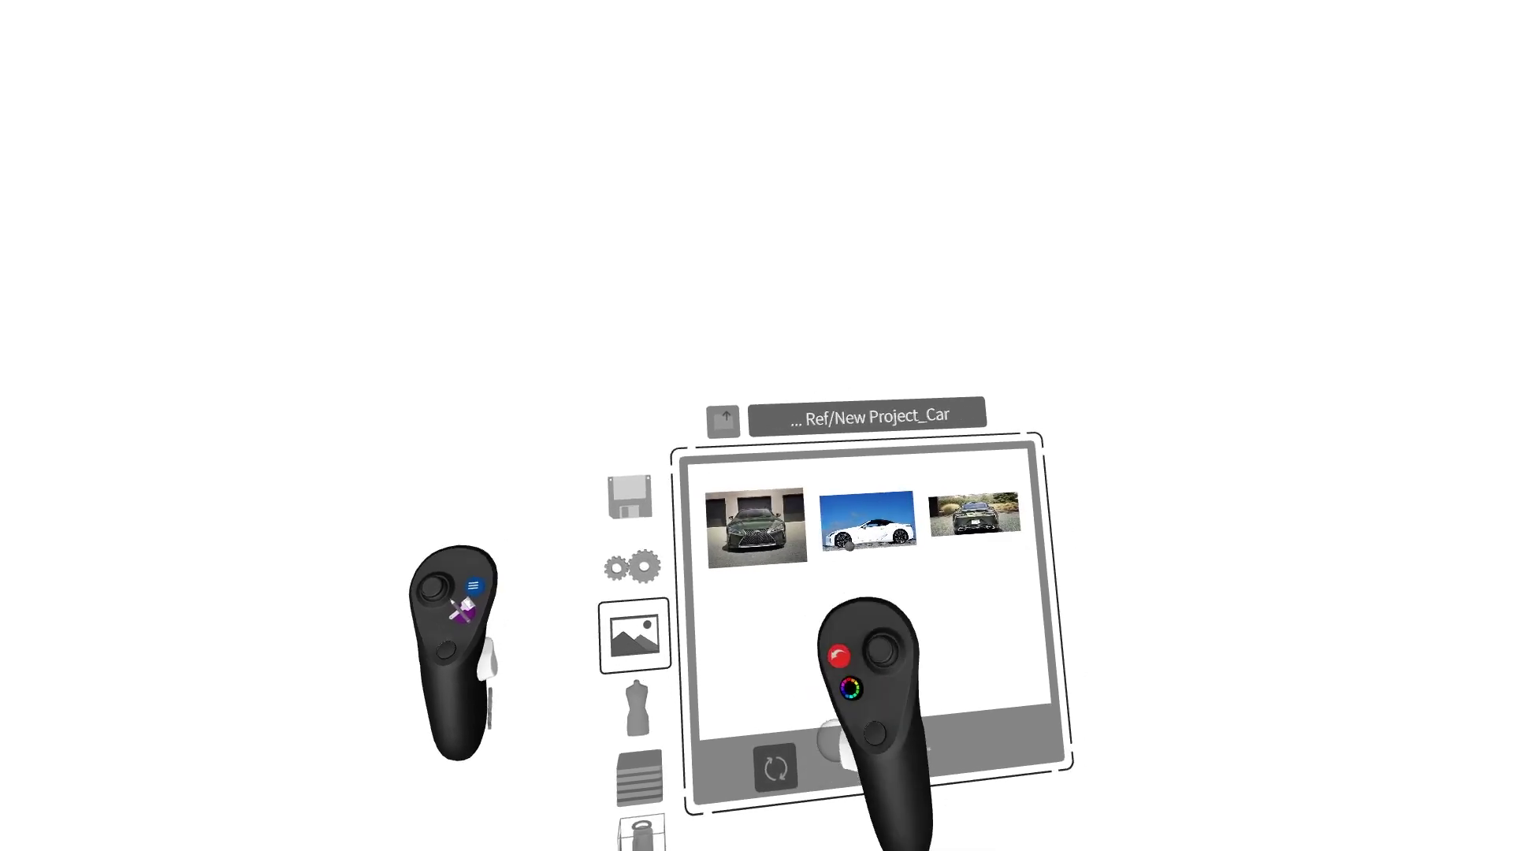
pyautogui.moveTo(833, 511); pyautogui.dragTo(770, 327)
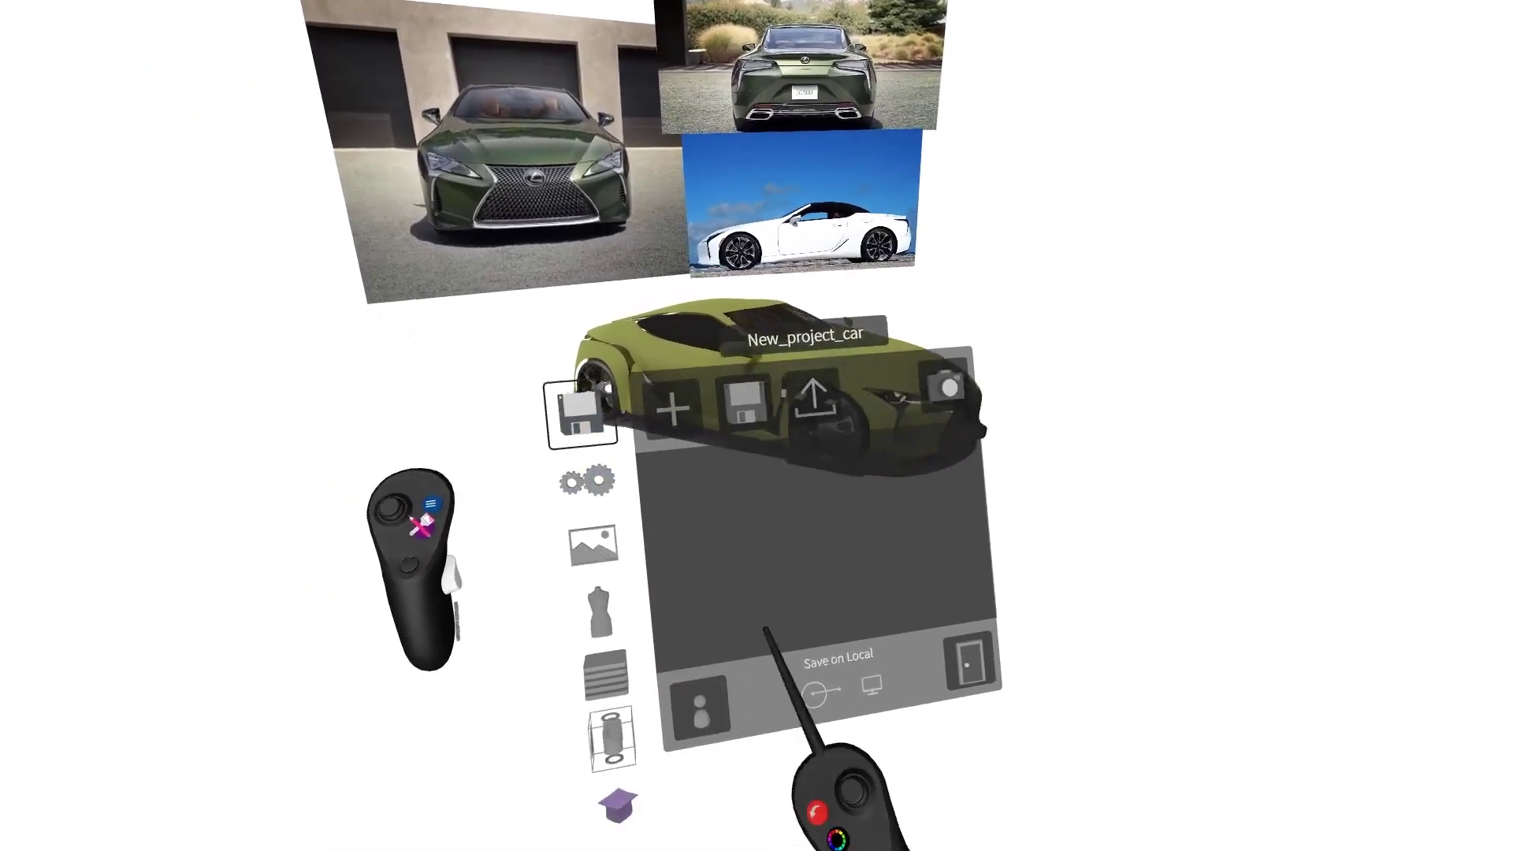
# Save the car sketch to the cloud as New_project_car.
pyautogui.click(769, 630)
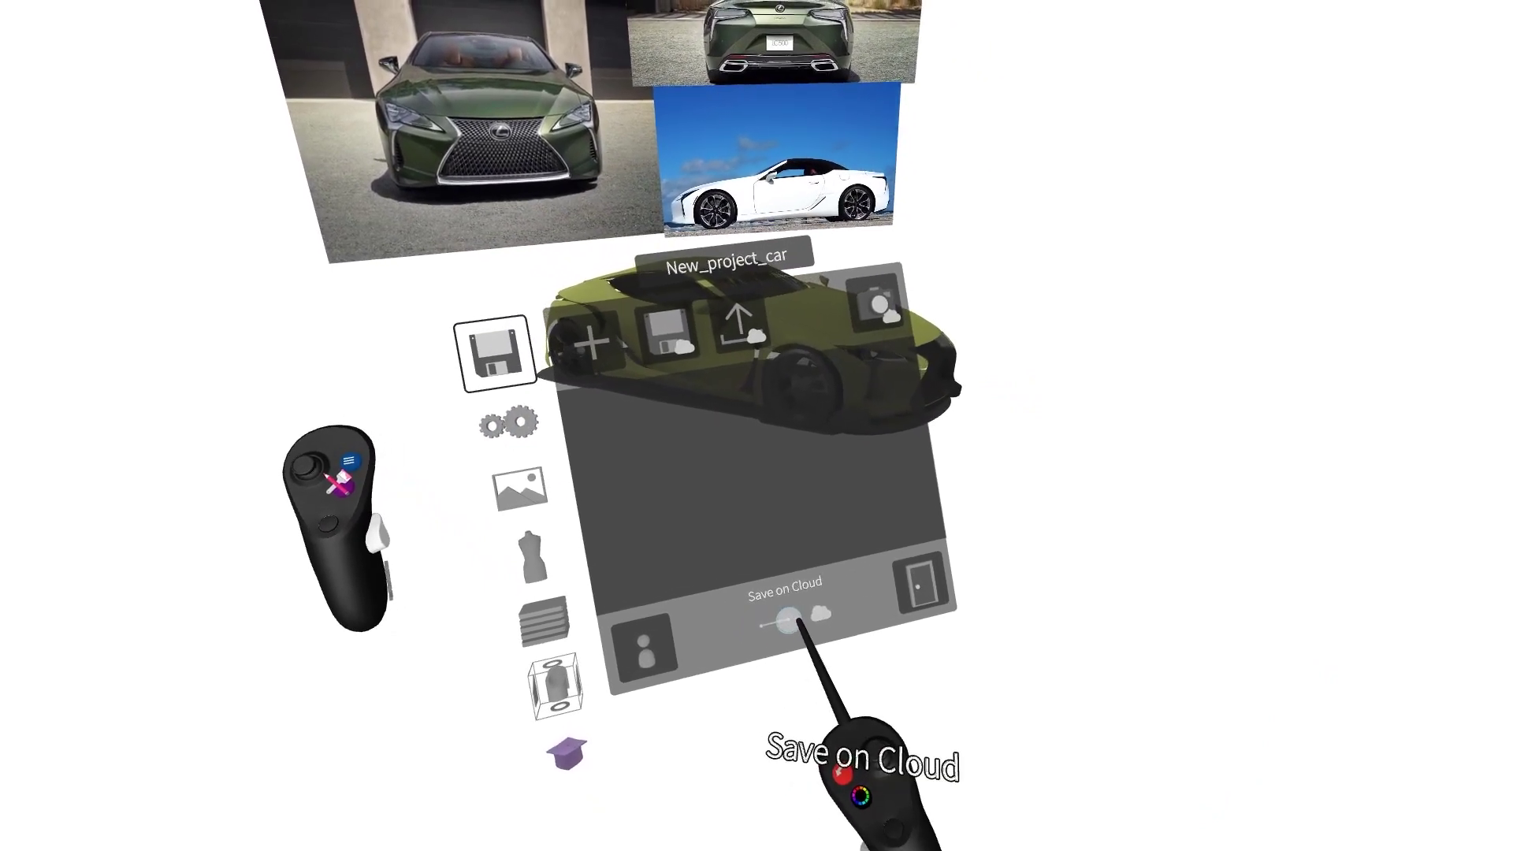
pyautogui.click(665, 336)
pyautogui.write('New')
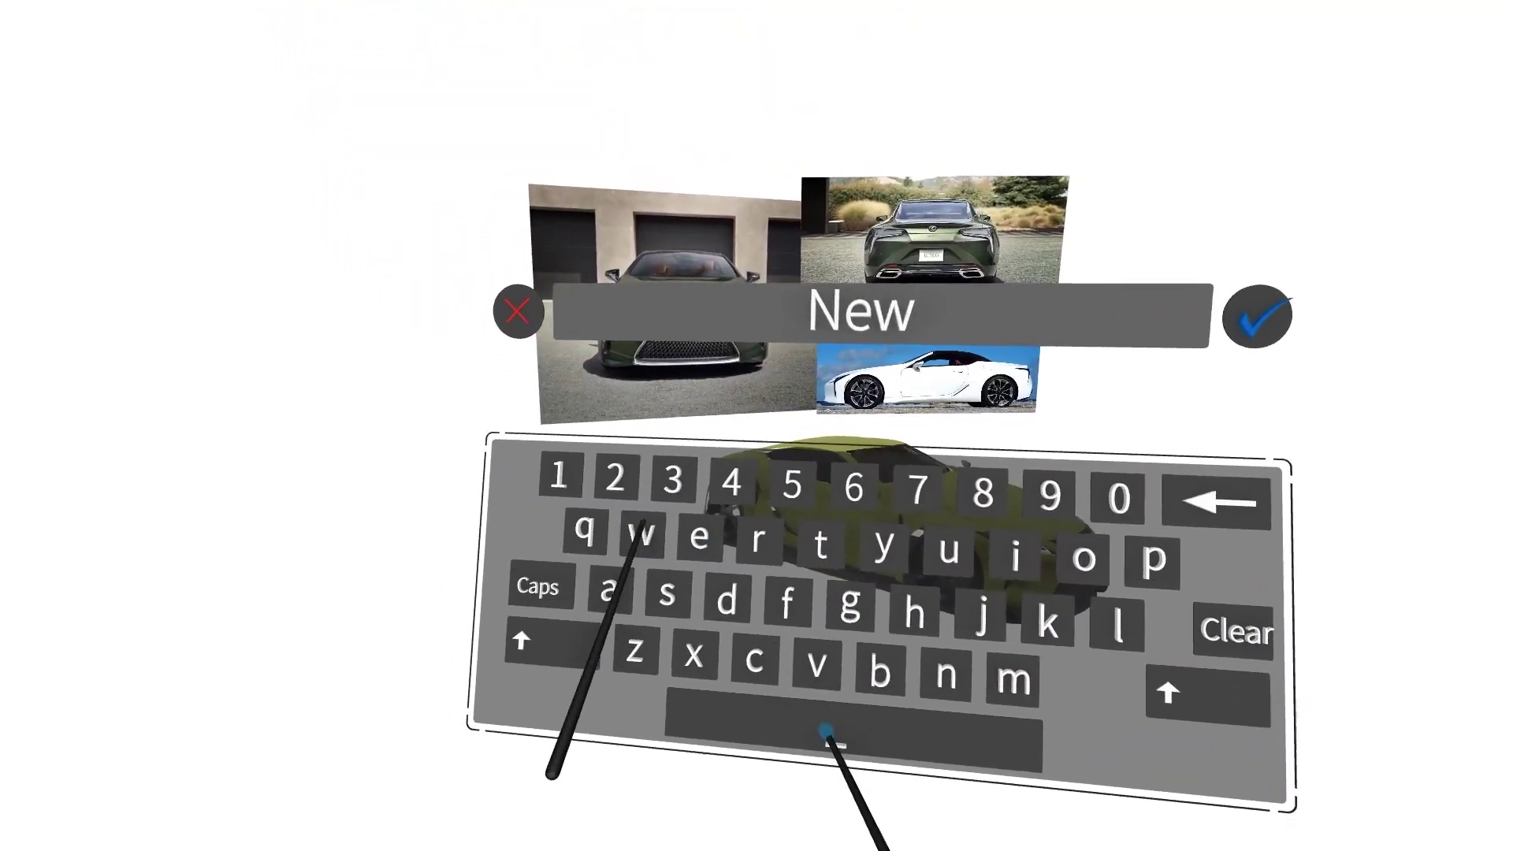
pyautogui.write('_project_car')
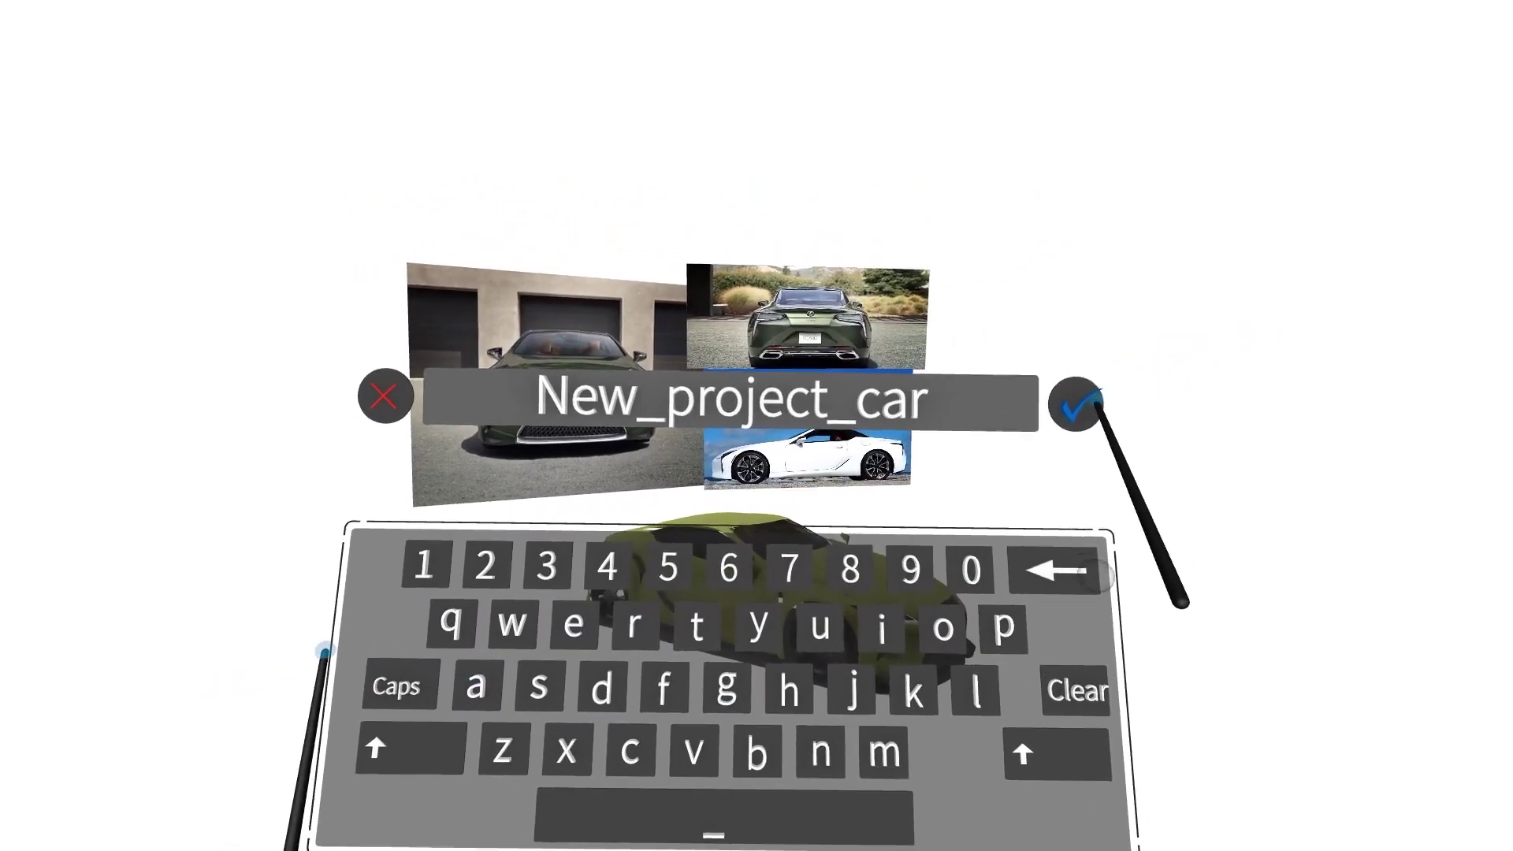
pyautogui.click(1106, 323)
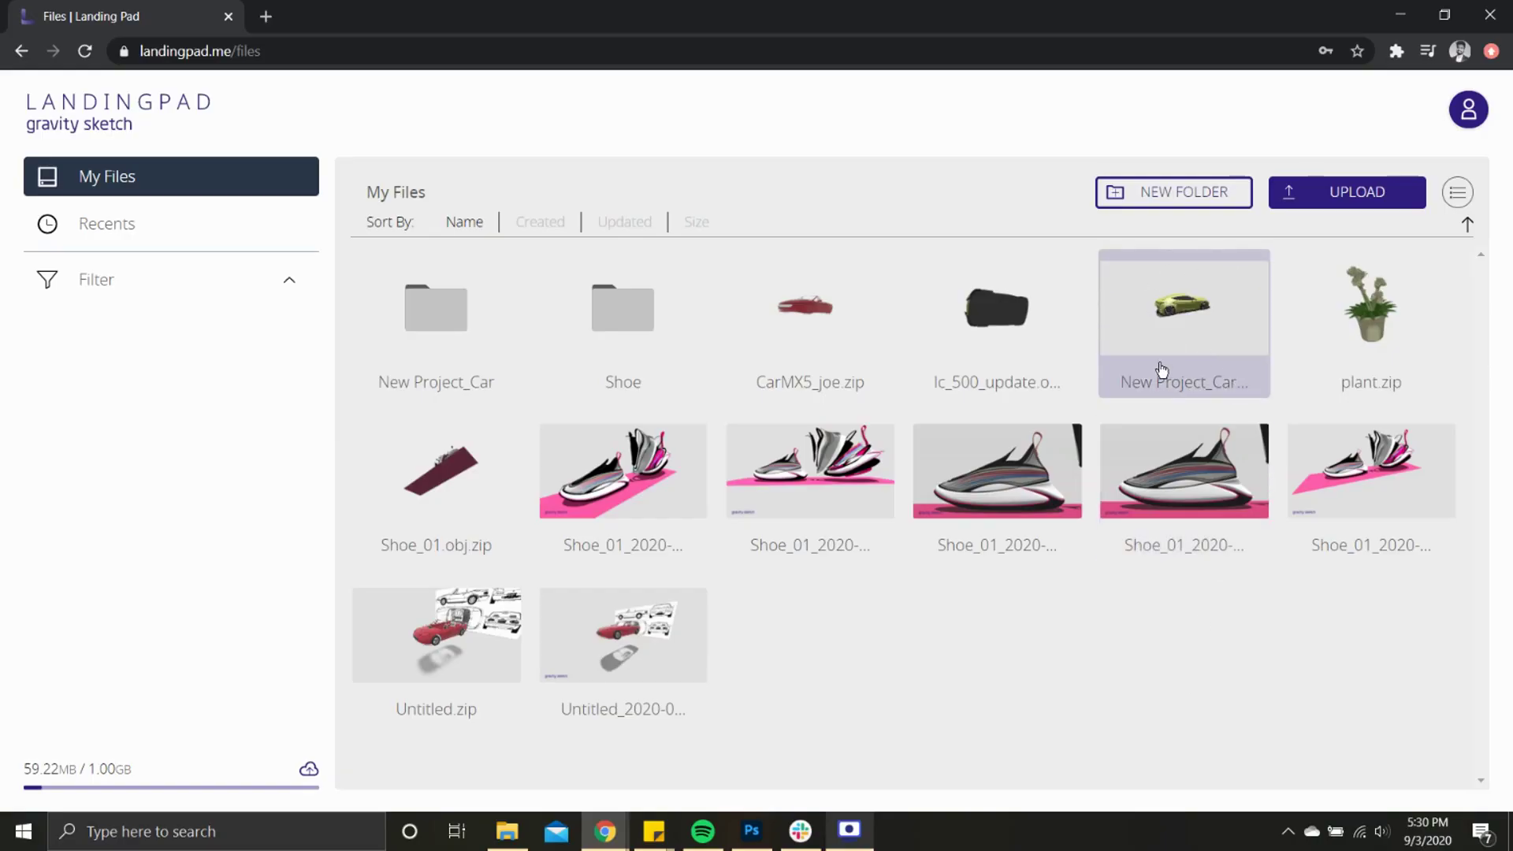
# Preview New Project_Car, trying Sunrise, Marina, Dark and Zebra backgrounds before returning to Default.
pyautogui.click(1229, 294)
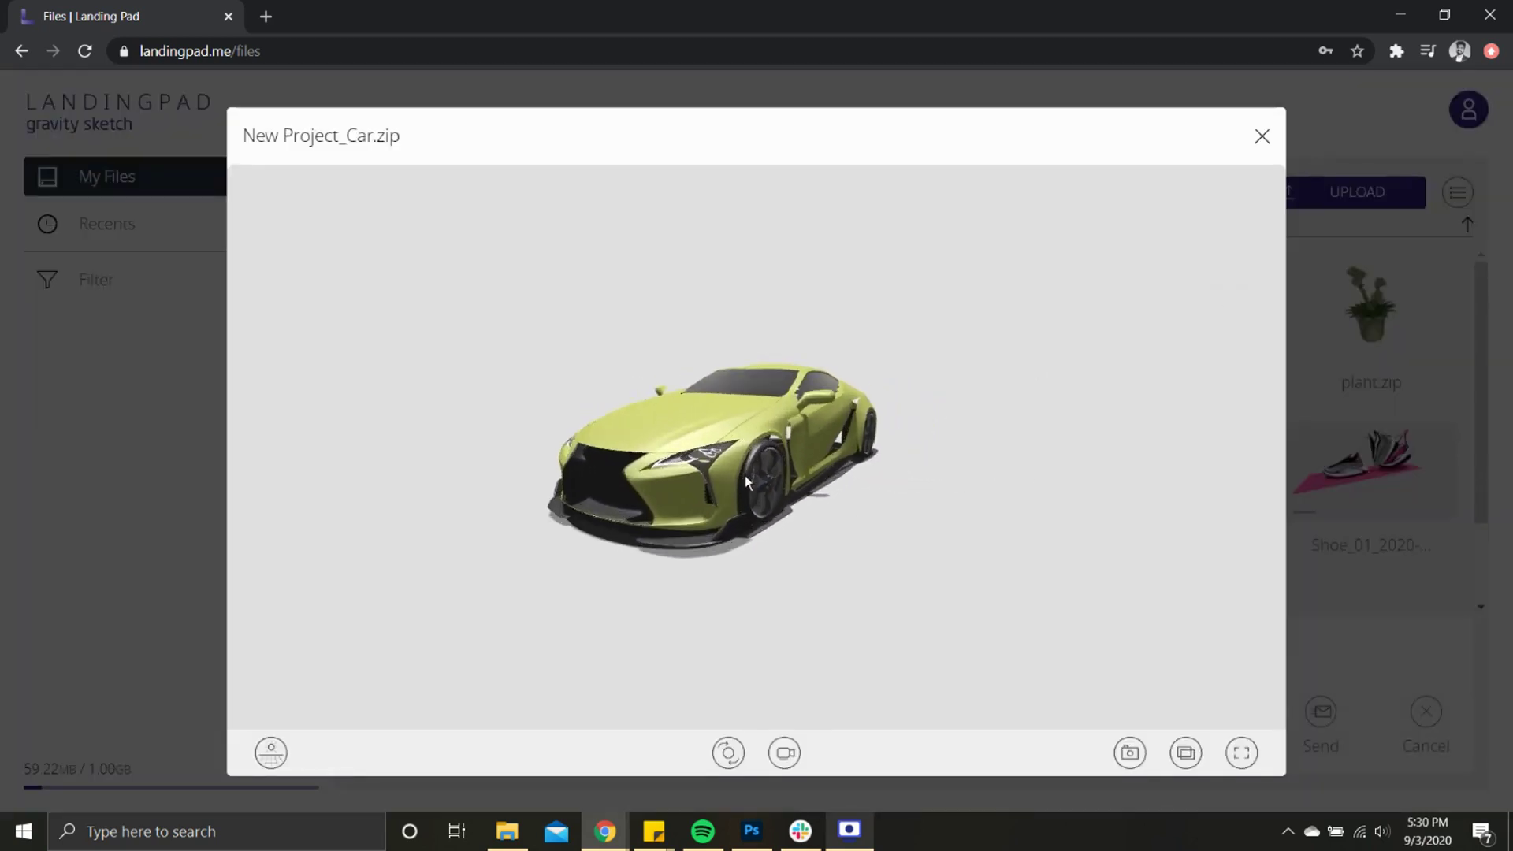
pyautogui.click(271, 751)
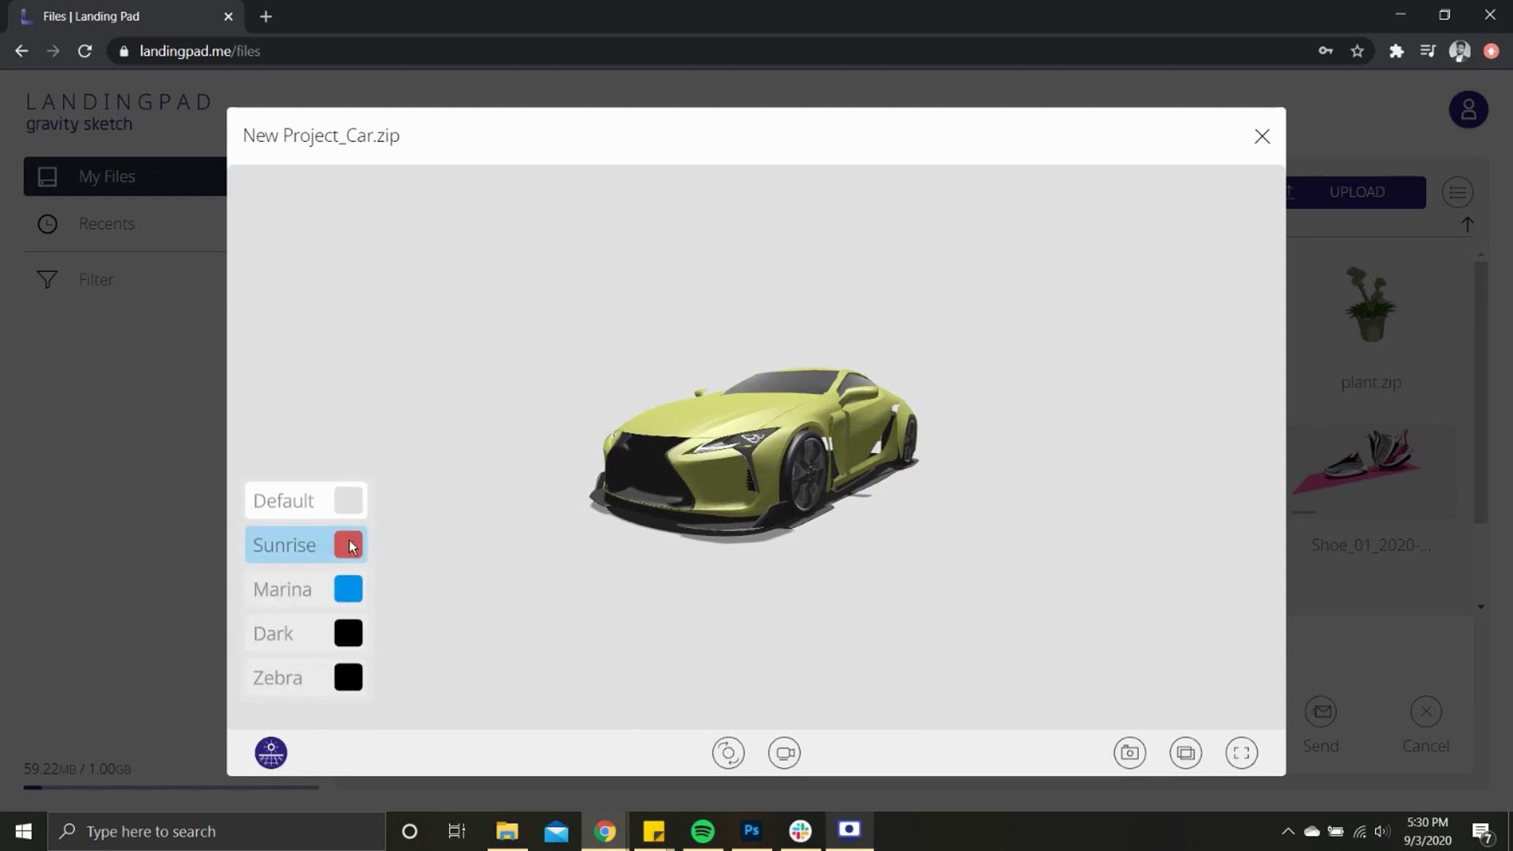
pyautogui.click(347, 545)
pyautogui.click(347, 592)
pyautogui.click(348, 634)
pyautogui.click(347, 677)
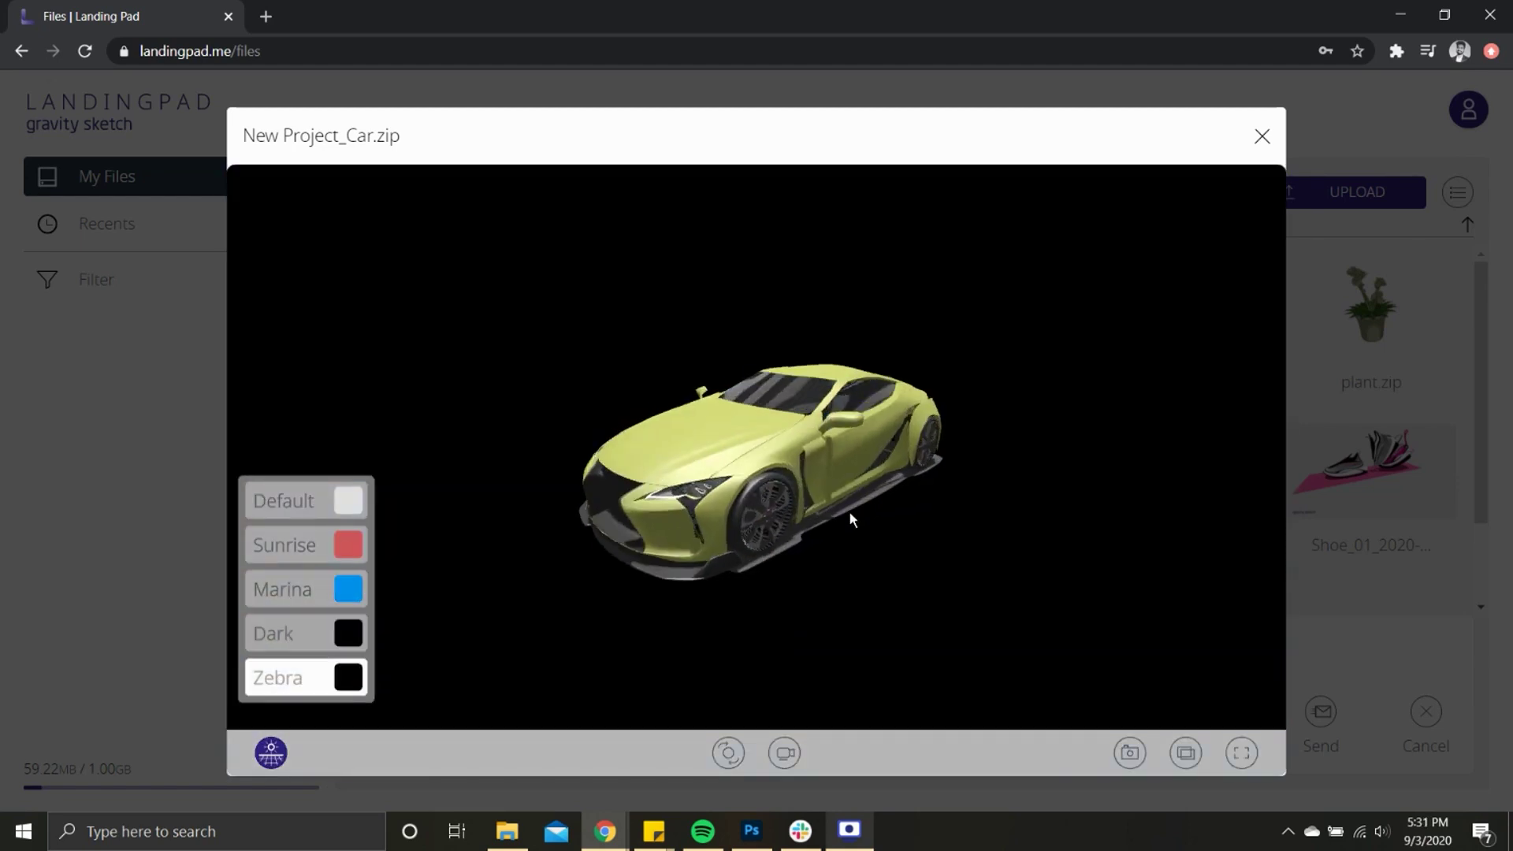
pyautogui.click(348, 500)
# Spin the car on a turntable at maximum speed, then at medium speed.
pyautogui.click(728, 754)
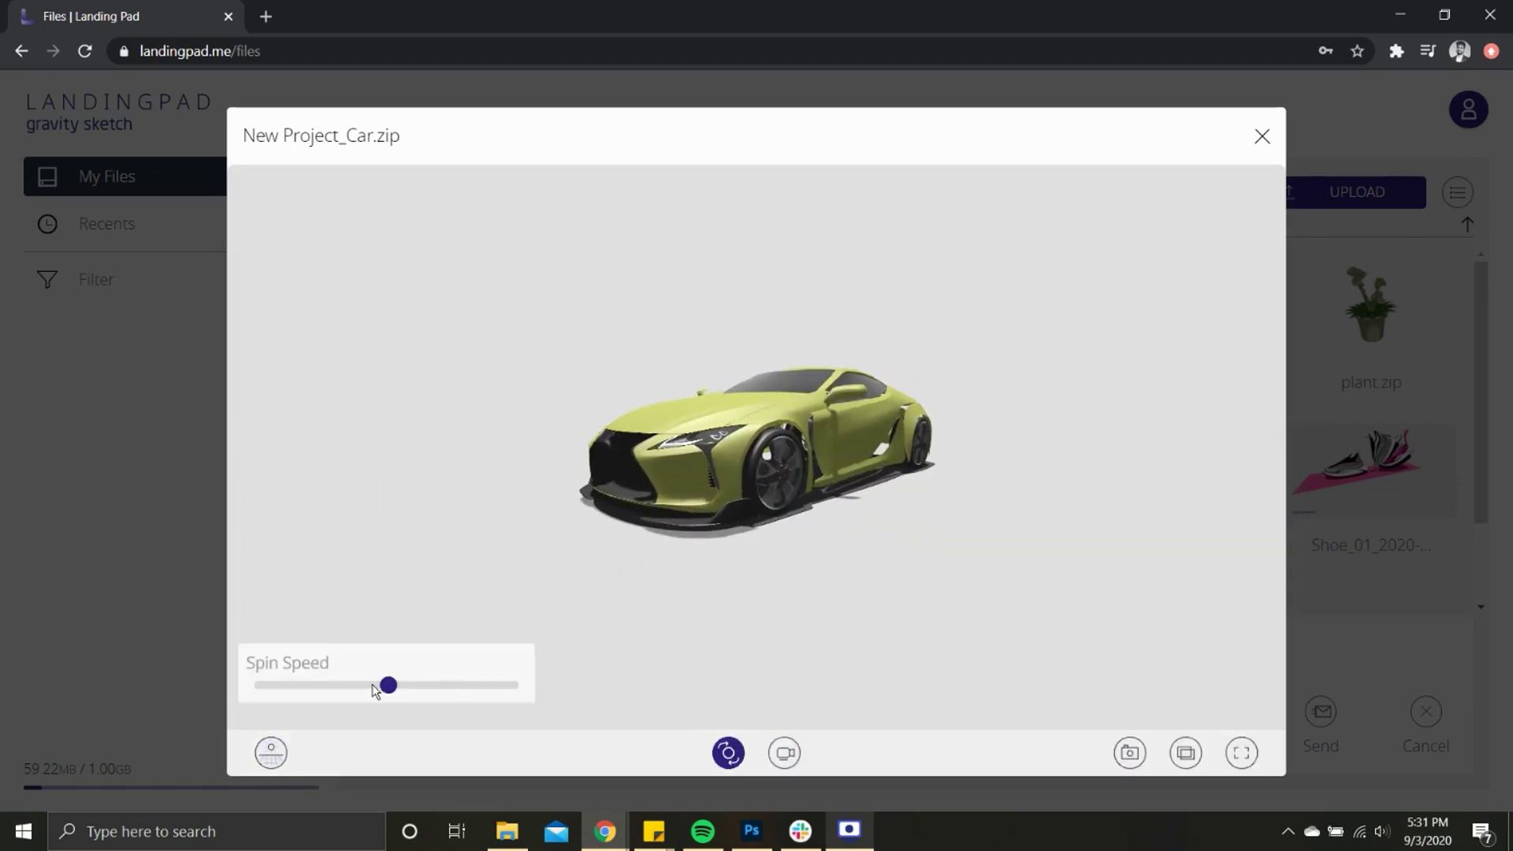
pyautogui.moveTo(374, 691); pyautogui.dragTo(523, 684)
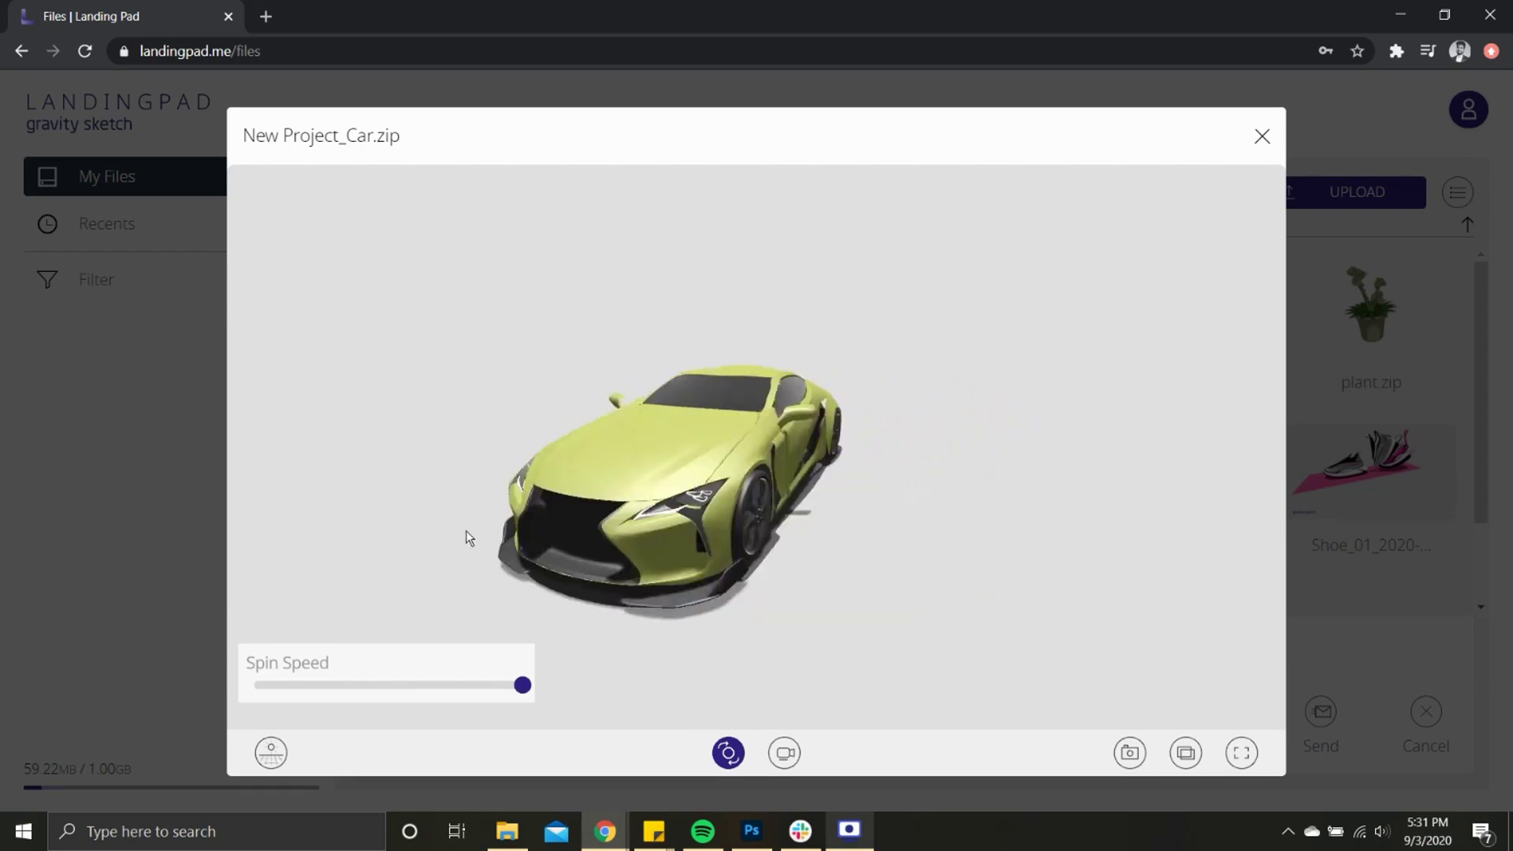
pyautogui.click(403, 685)
# Raise the camera focal length to its maximum and switch to orthographic projection.
pyautogui.click(785, 758)
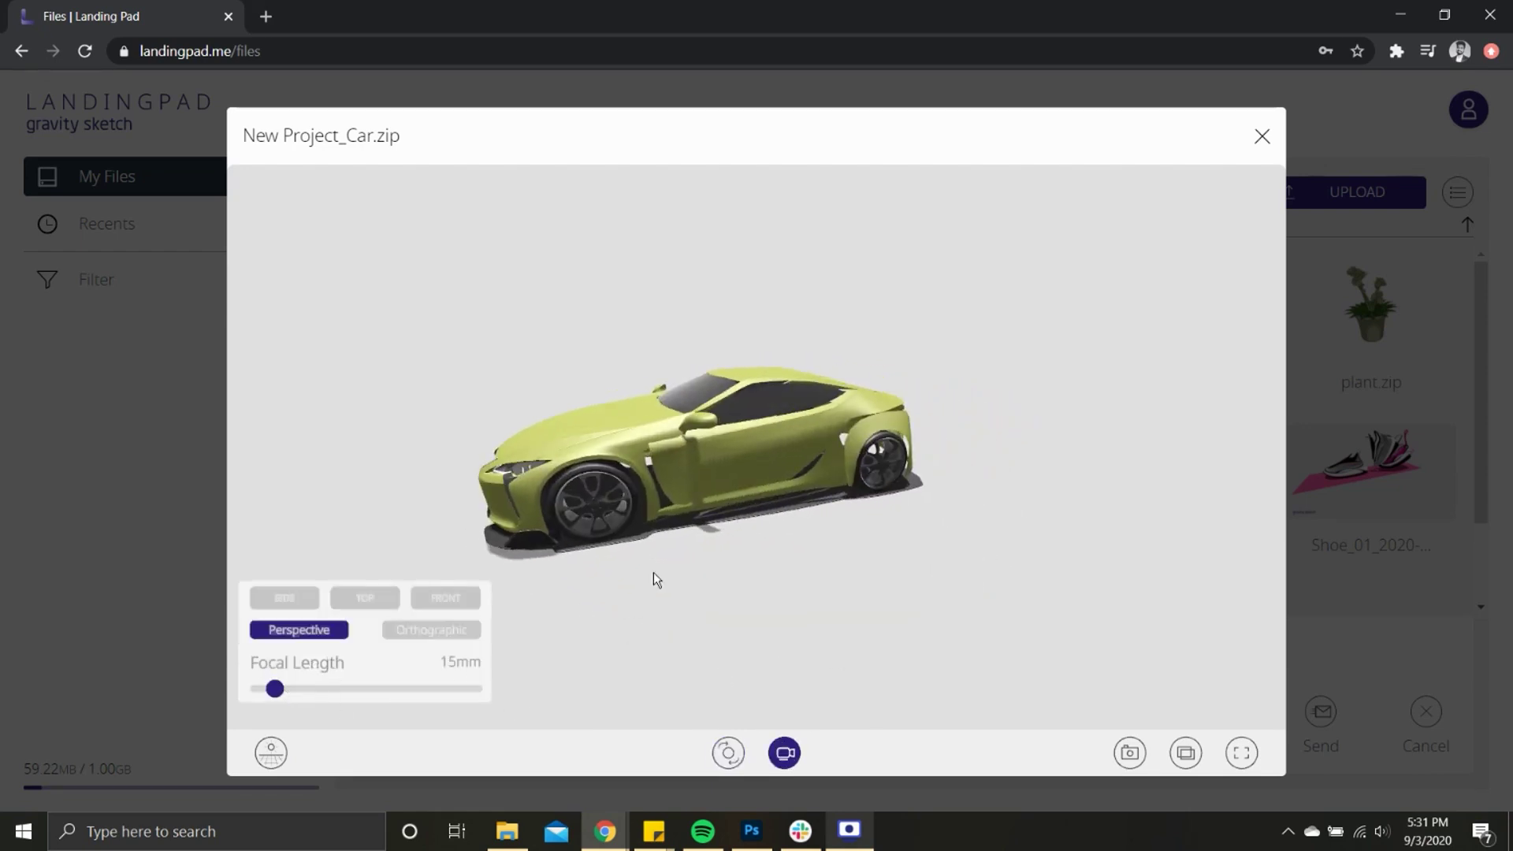
pyautogui.scroll(-5, 793, 529)
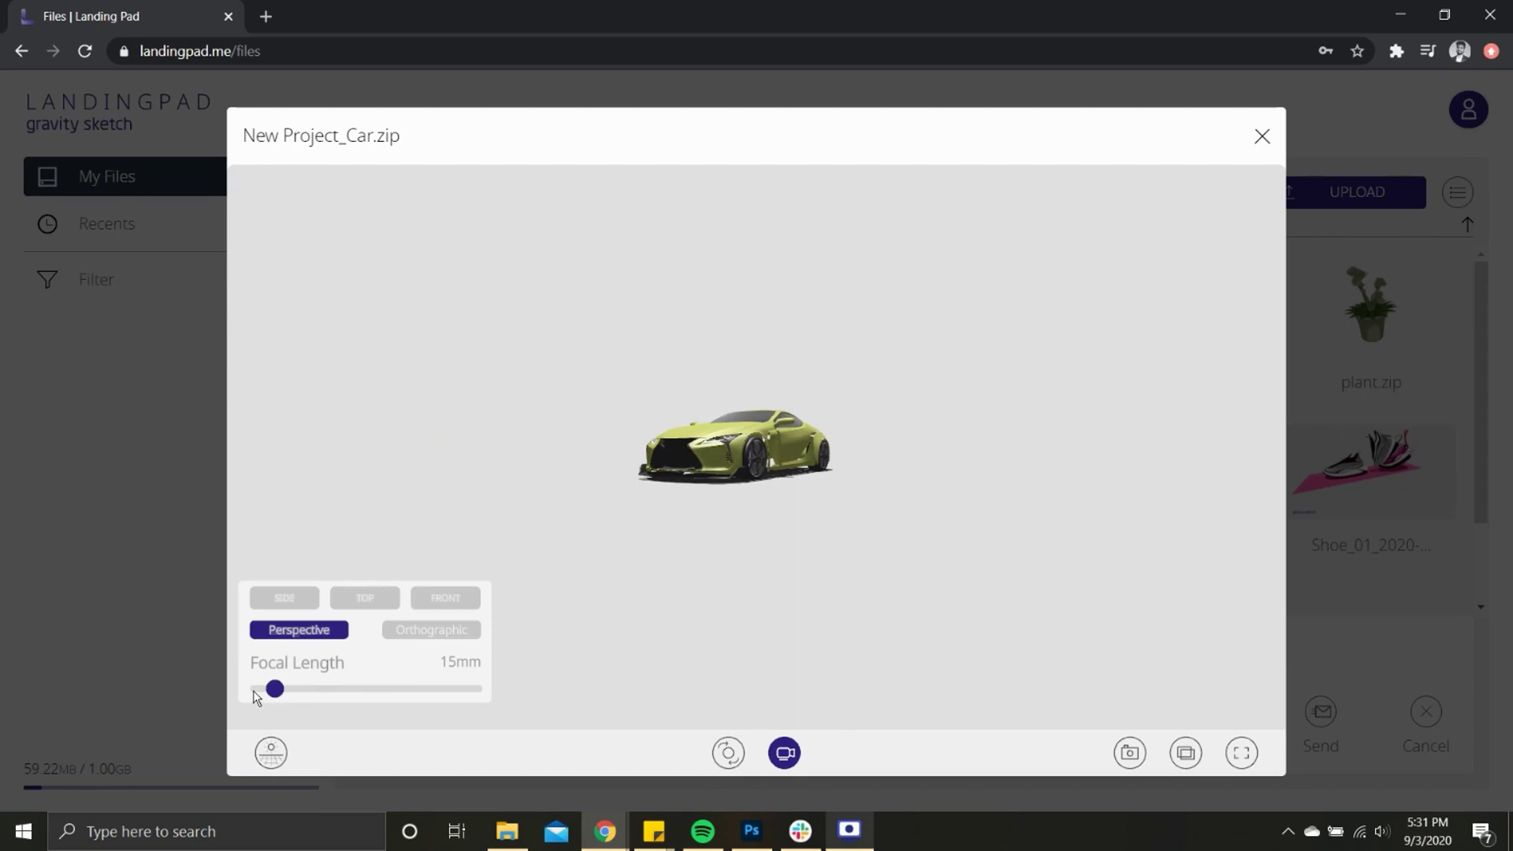
pyautogui.moveTo(274, 689); pyautogui.dragTo(406, 689)
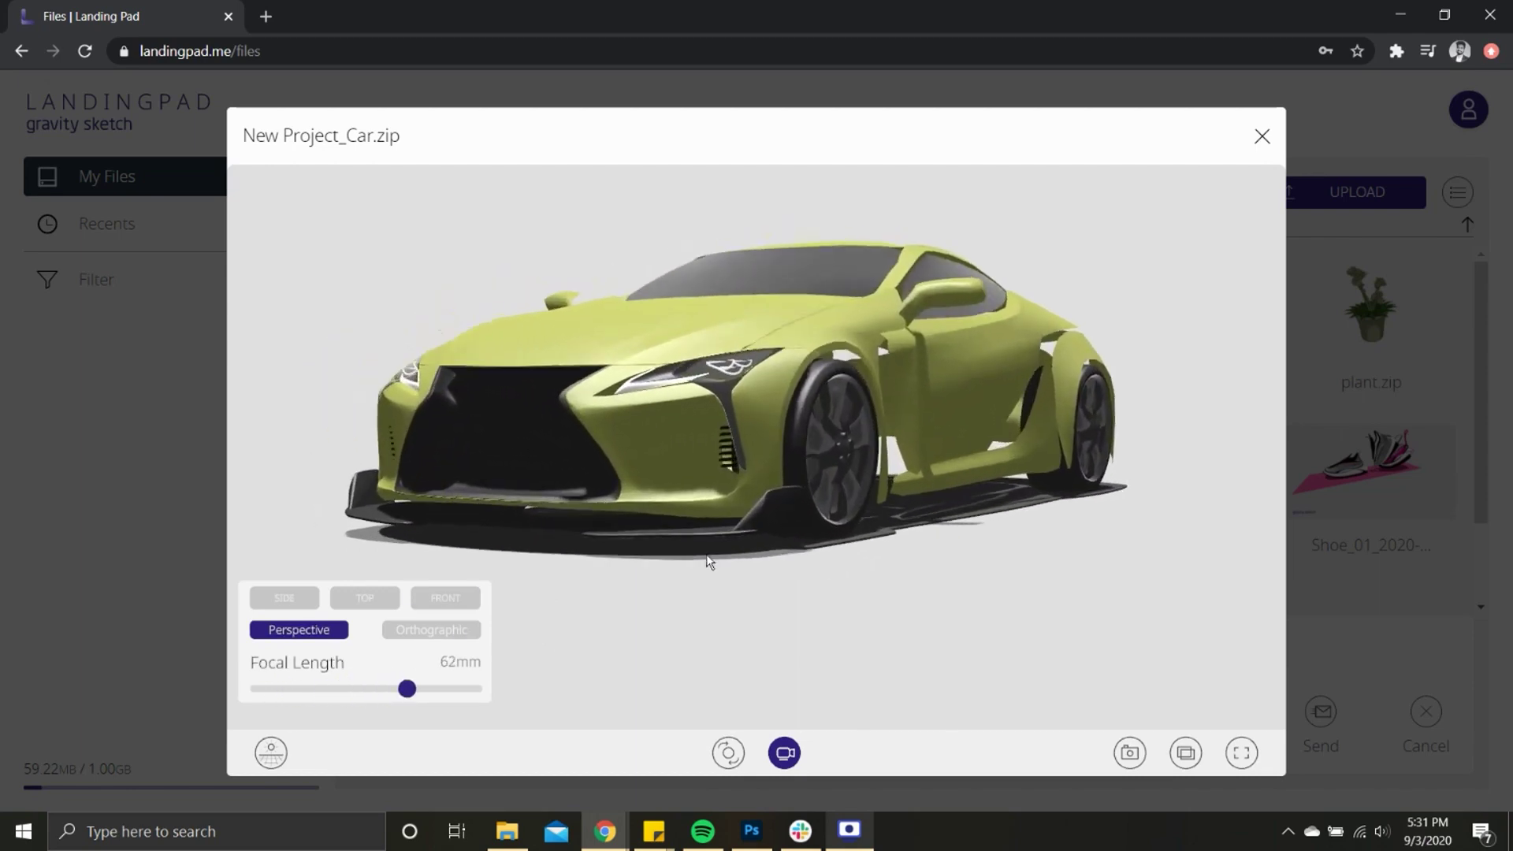
pyautogui.moveTo(406, 688)
pyautogui.mouseDown()
pyautogui.moveTo(505, 695)
pyautogui.moveTo(376, 687)
pyautogui.mouseUp()
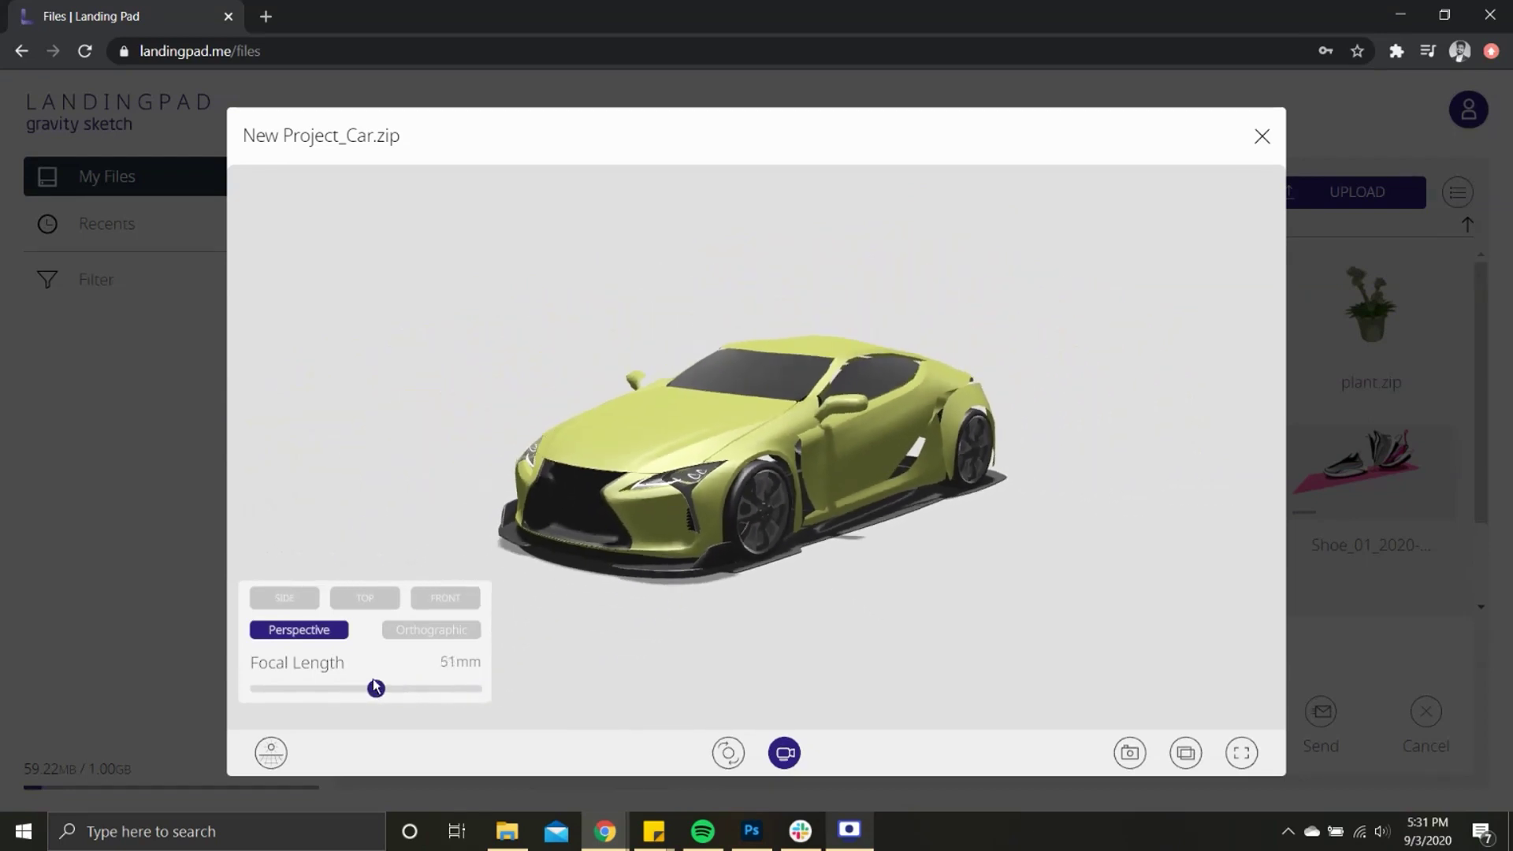
pyautogui.click(407, 628)
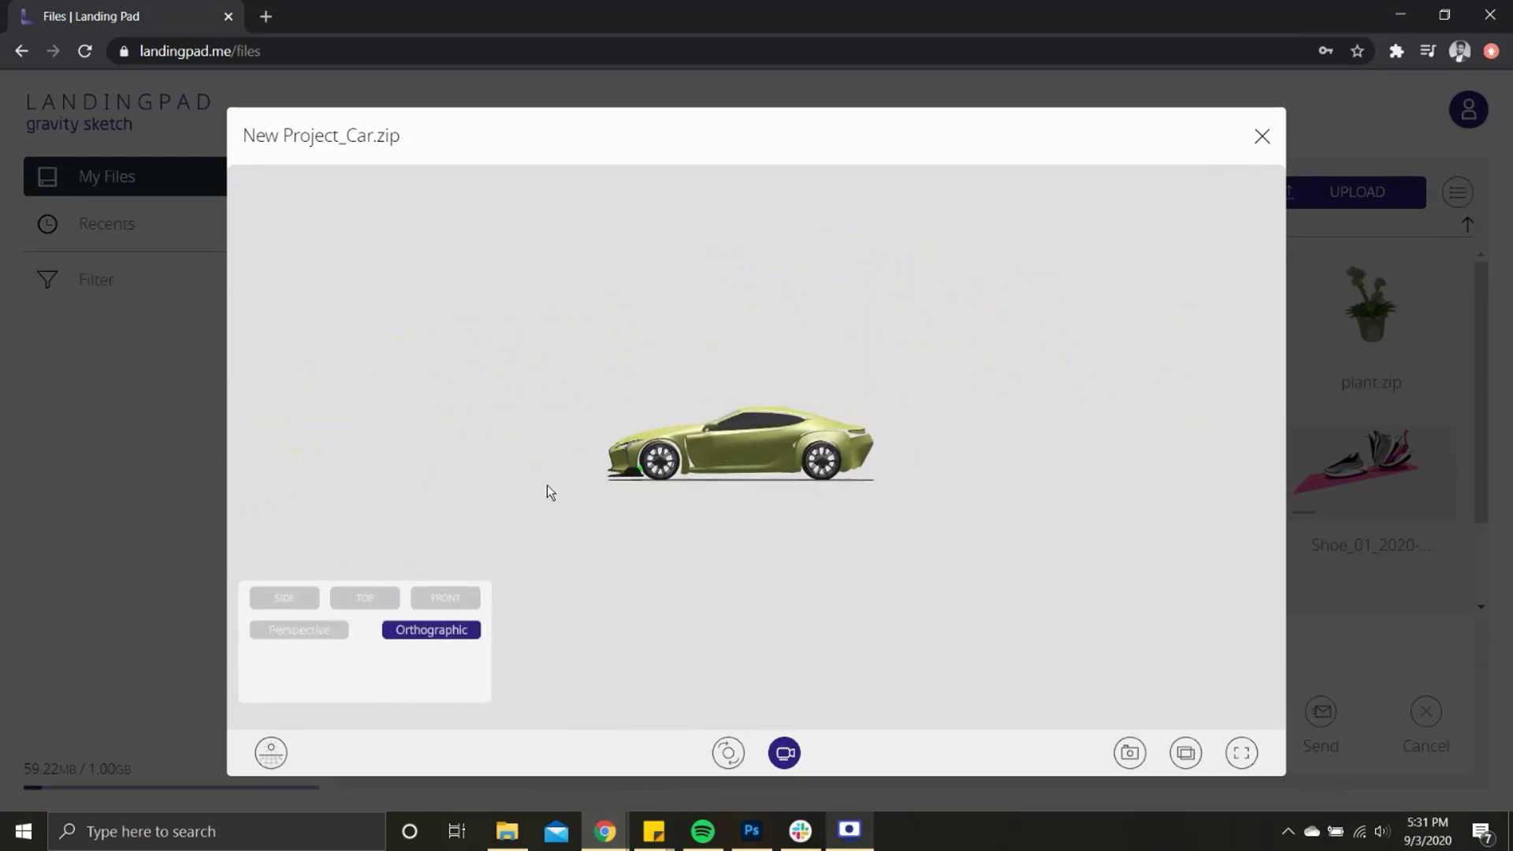
# Return to perspective with the top camera preset and screenshot that view.
pyautogui.click(365, 597)
pyautogui.click(300, 630)
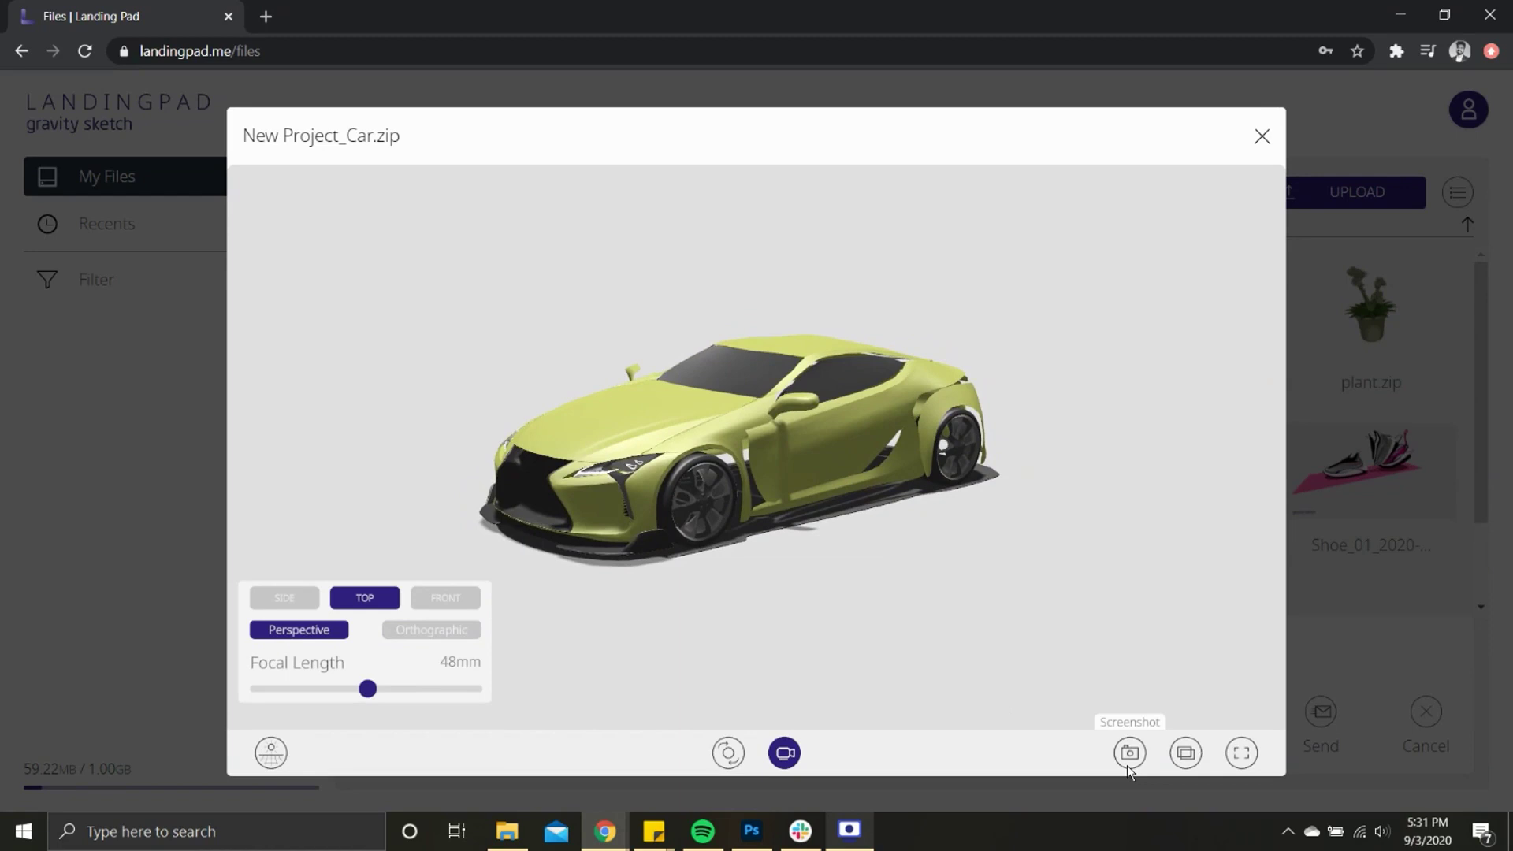
pyautogui.scroll(5, 807, 513)
pyautogui.click(1128, 752)
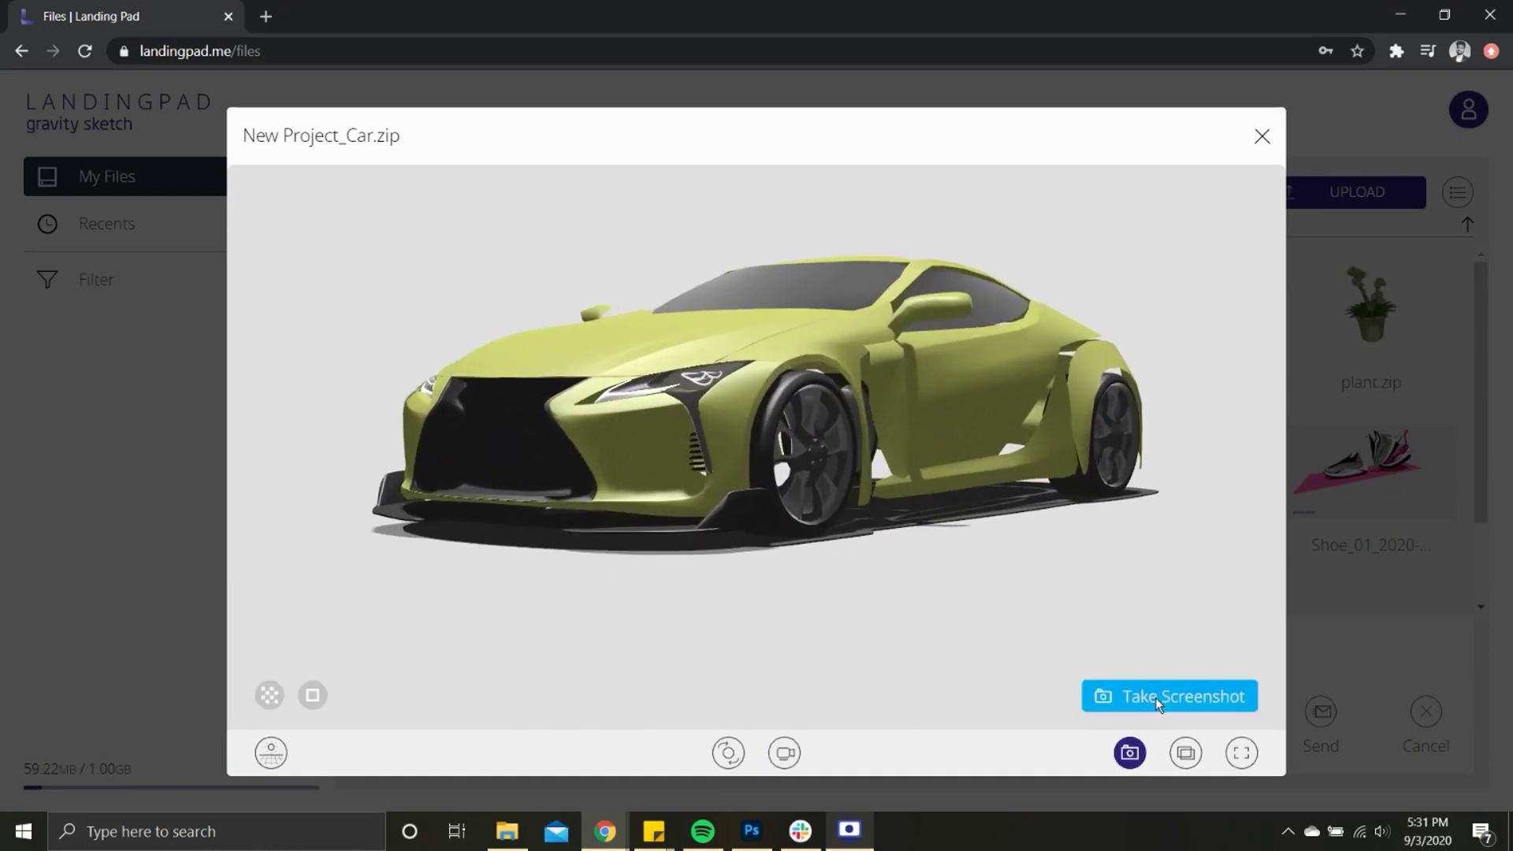
pyautogui.click(1155, 698)
# Screenshot the car from a front view and a side three-quarter view.
pyautogui.moveTo(1121, 566); pyautogui.dragTo(1005, 526)
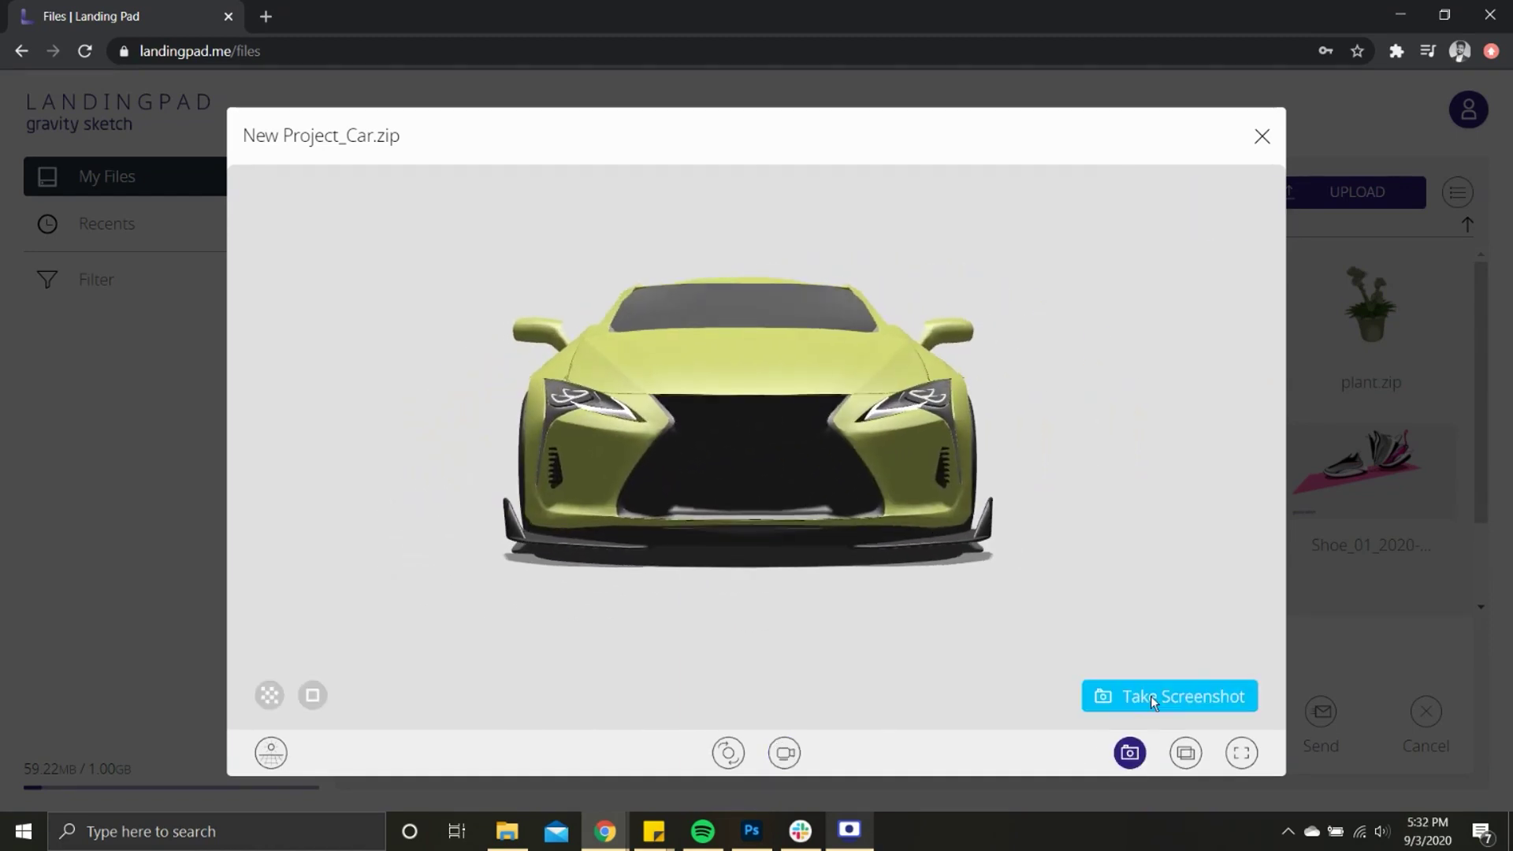
pyautogui.click(1149, 697)
pyautogui.moveTo(886, 540)
pyautogui.mouseDown()
pyautogui.moveTo(604, 519)
pyautogui.moveTo(806, 501)
pyautogui.moveTo(881, 528)
pyautogui.mouseUp()
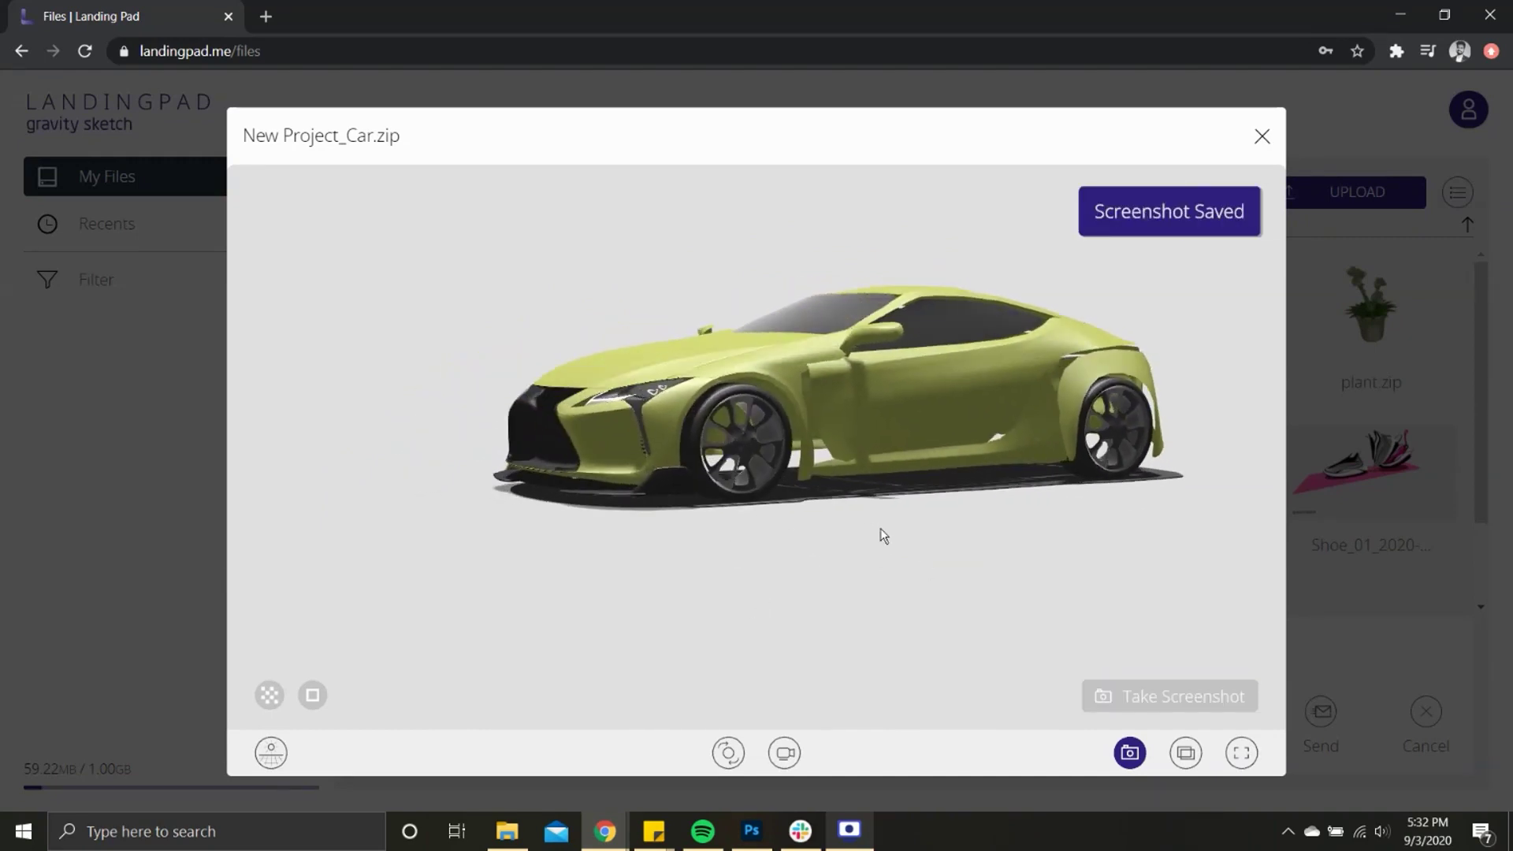
pyautogui.click(1186, 753)
pyautogui.scroll(5, 859, 555)
# Set the current view as the thumbnail, go full screen, then close the viewer.
pyautogui.click(1185, 751)
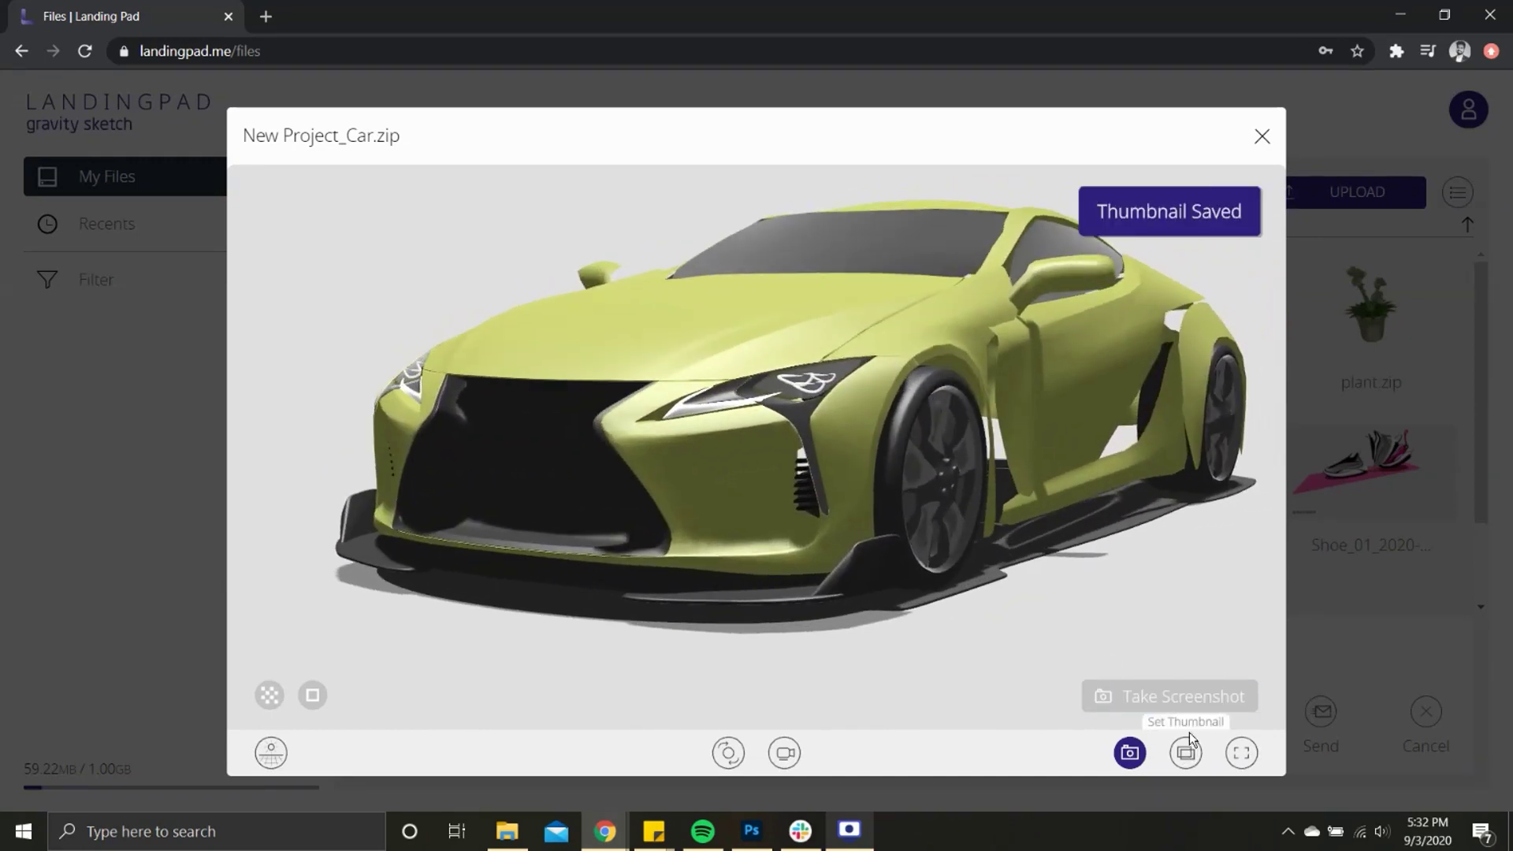
pyautogui.click(1241, 753)
pyautogui.press('Escape')
pyautogui.press('Escape')
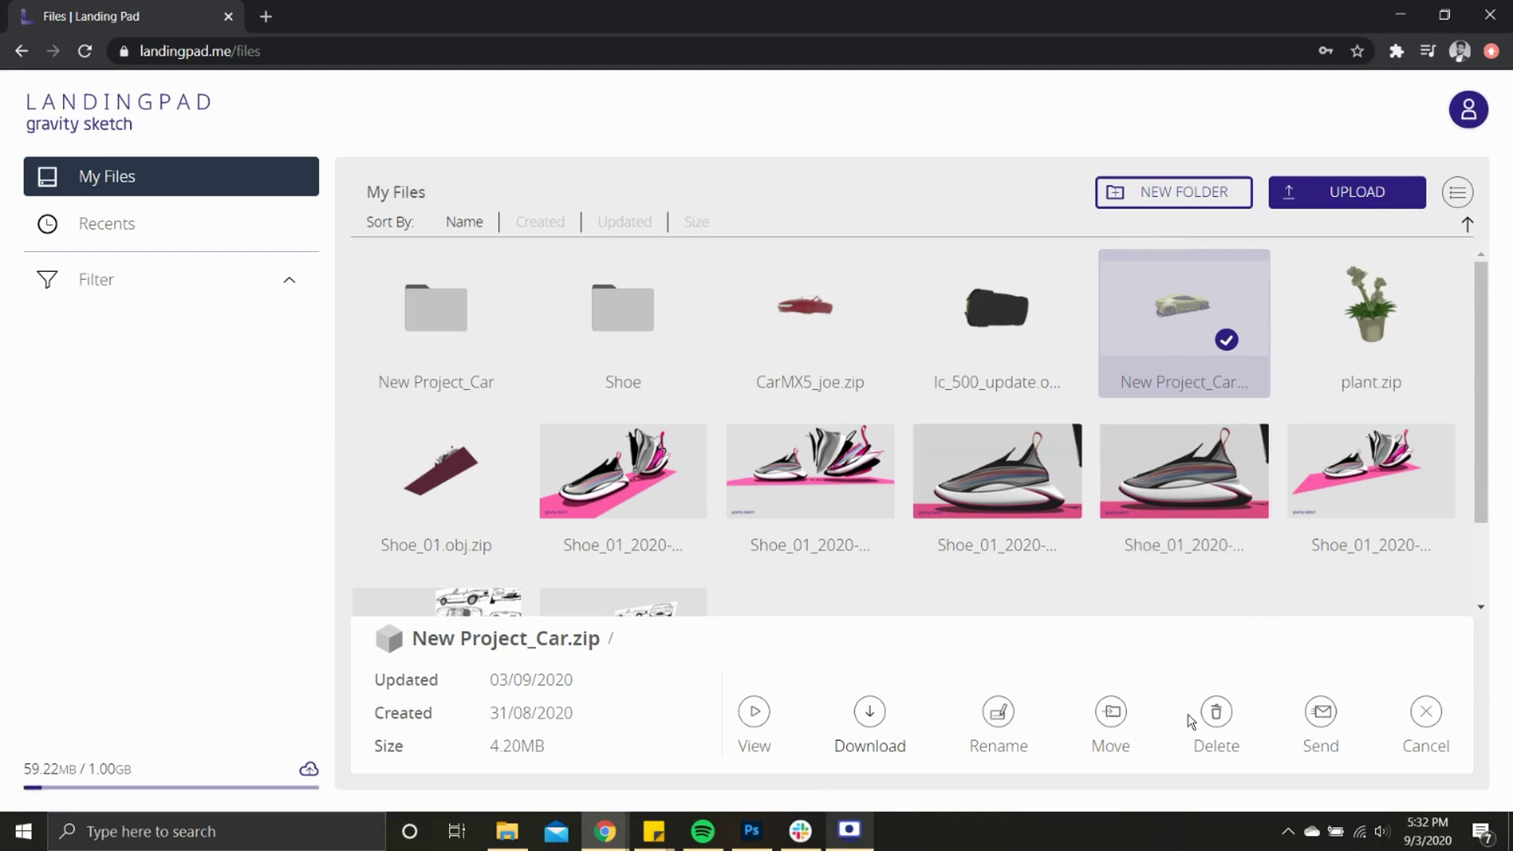
# Cancel Send a Copy and move New Project_Car.zip into the New Project_Car folder.
pyautogui.click(1321, 716)
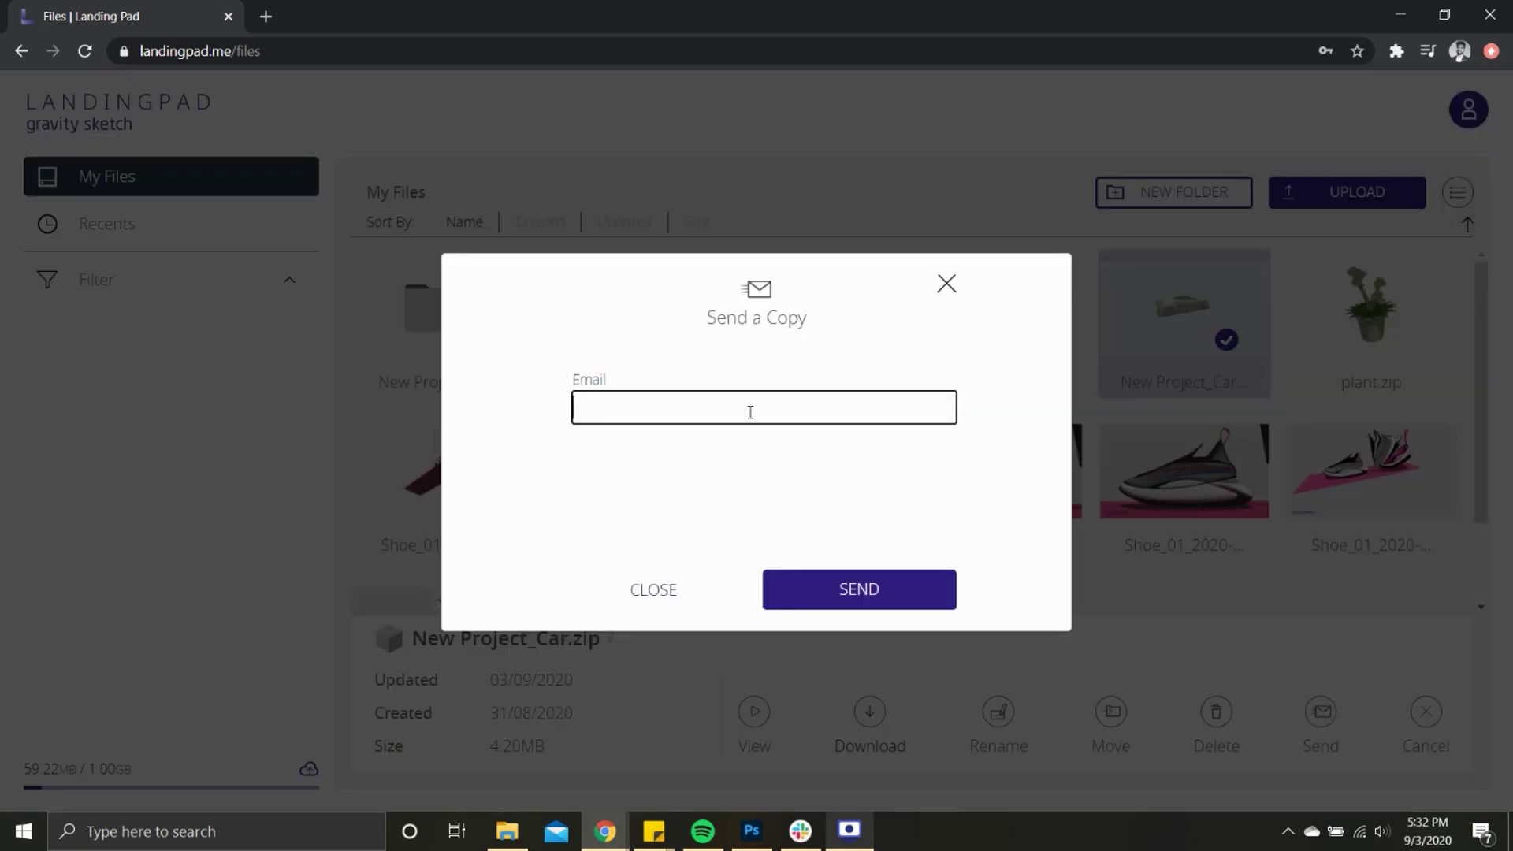
pyautogui.click(947, 286)
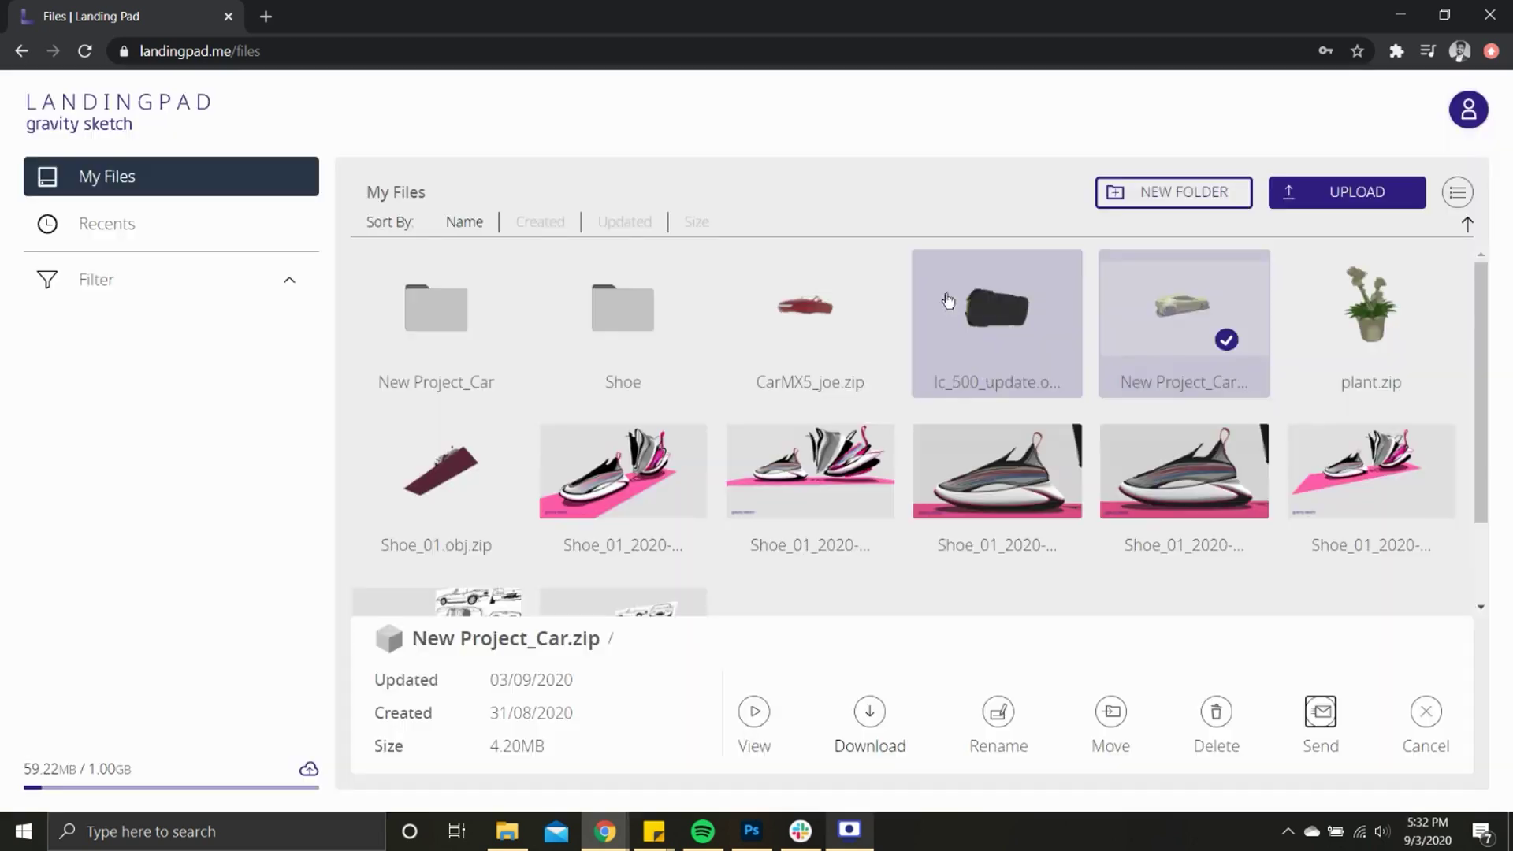
pyautogui.click(1097, 712)
pyautogui.click(557, 416)
pyautogui.click(816, 589)
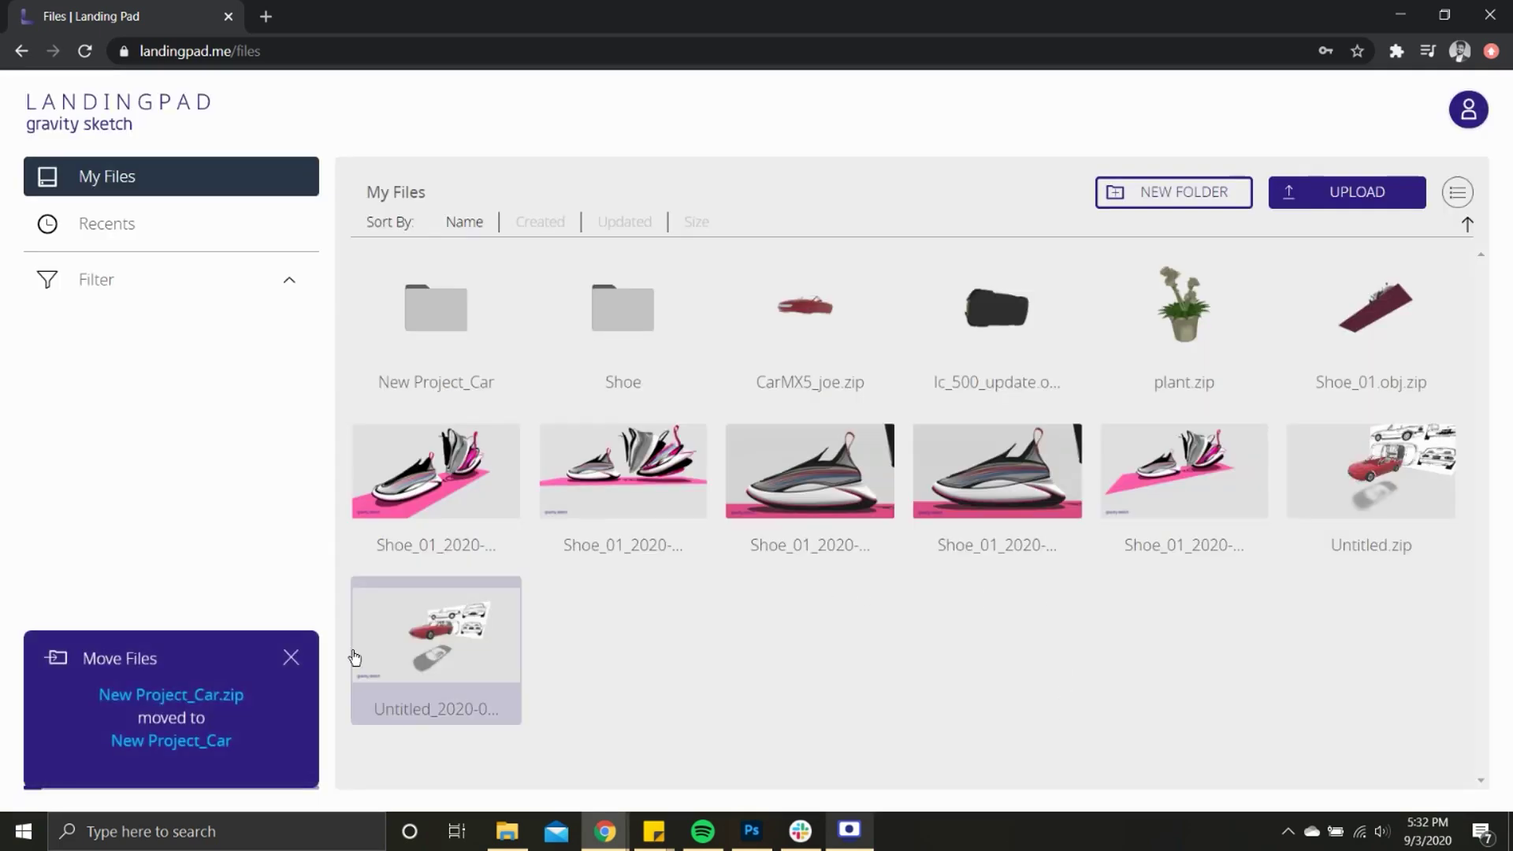
pyautogui.click(294, 658)
# Open the New Project_Car folder to check it, then return to My Files.
pyautogui.click(433, 313)
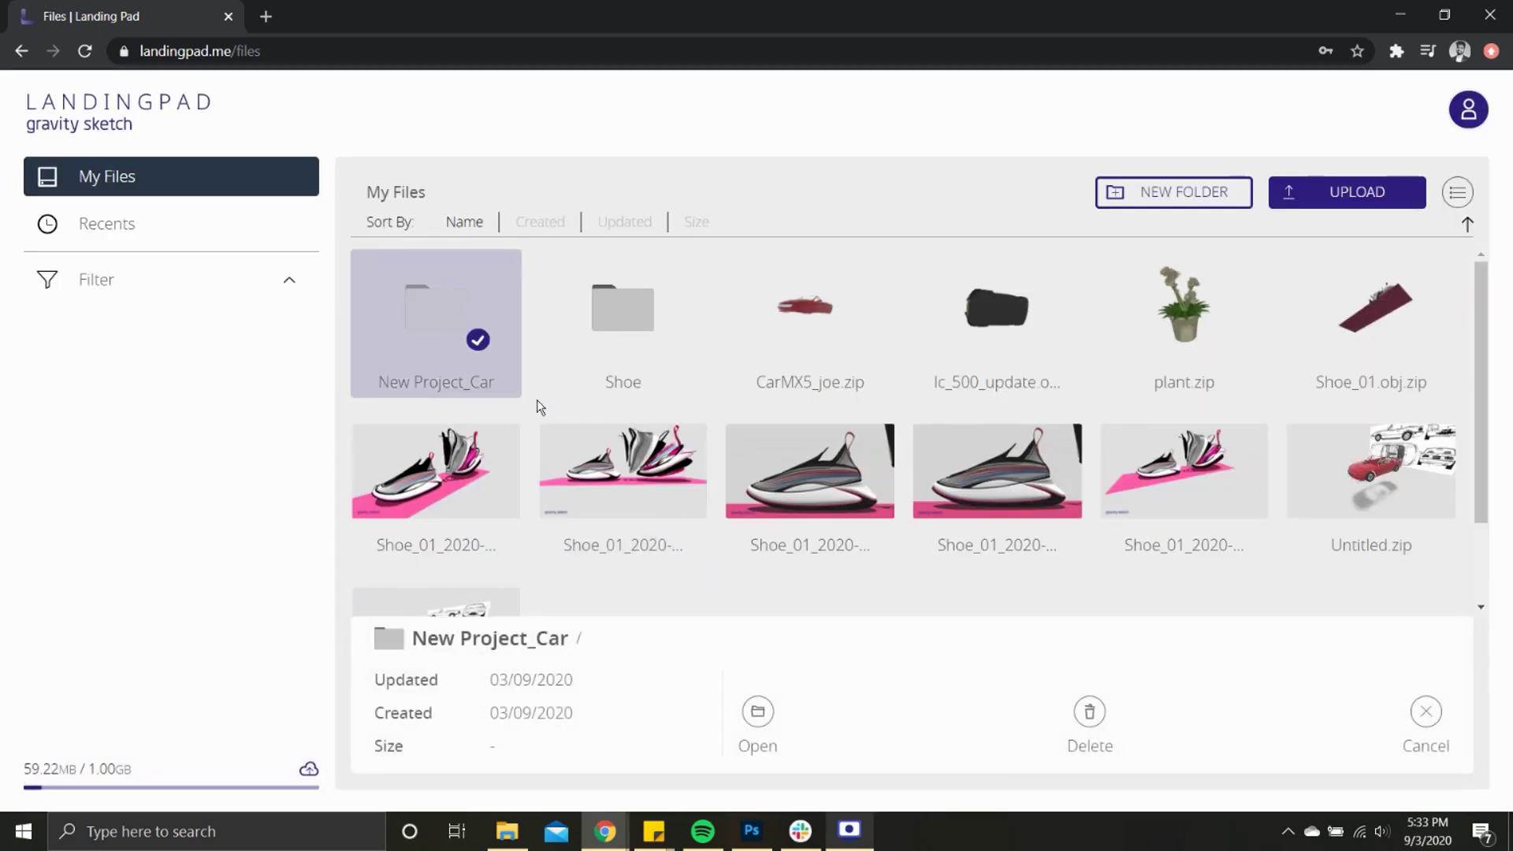
pyautogui.click(758, 710)
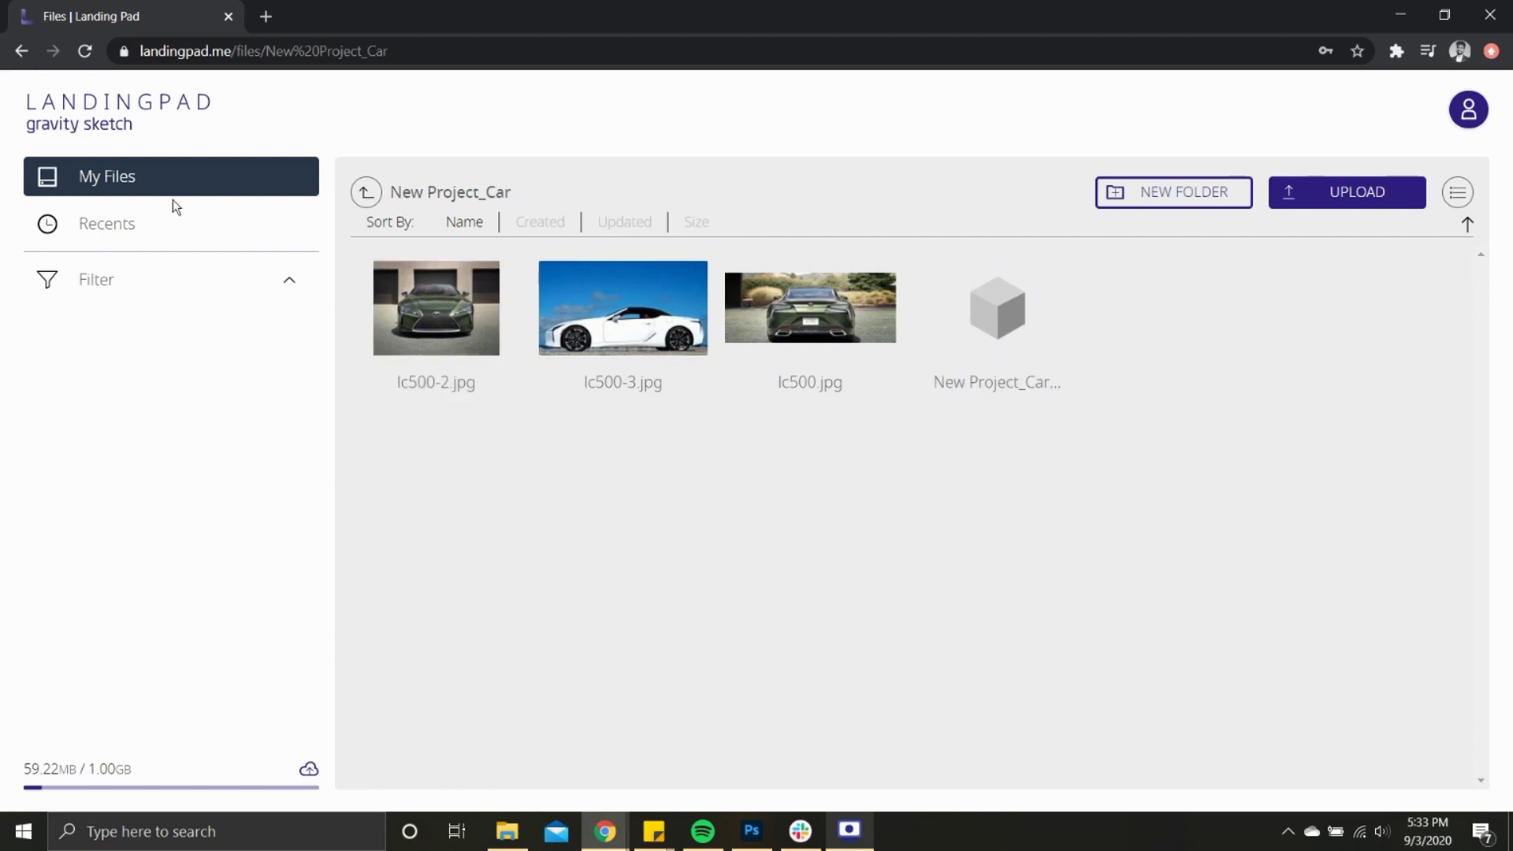
pyautogui.click(123, 185)
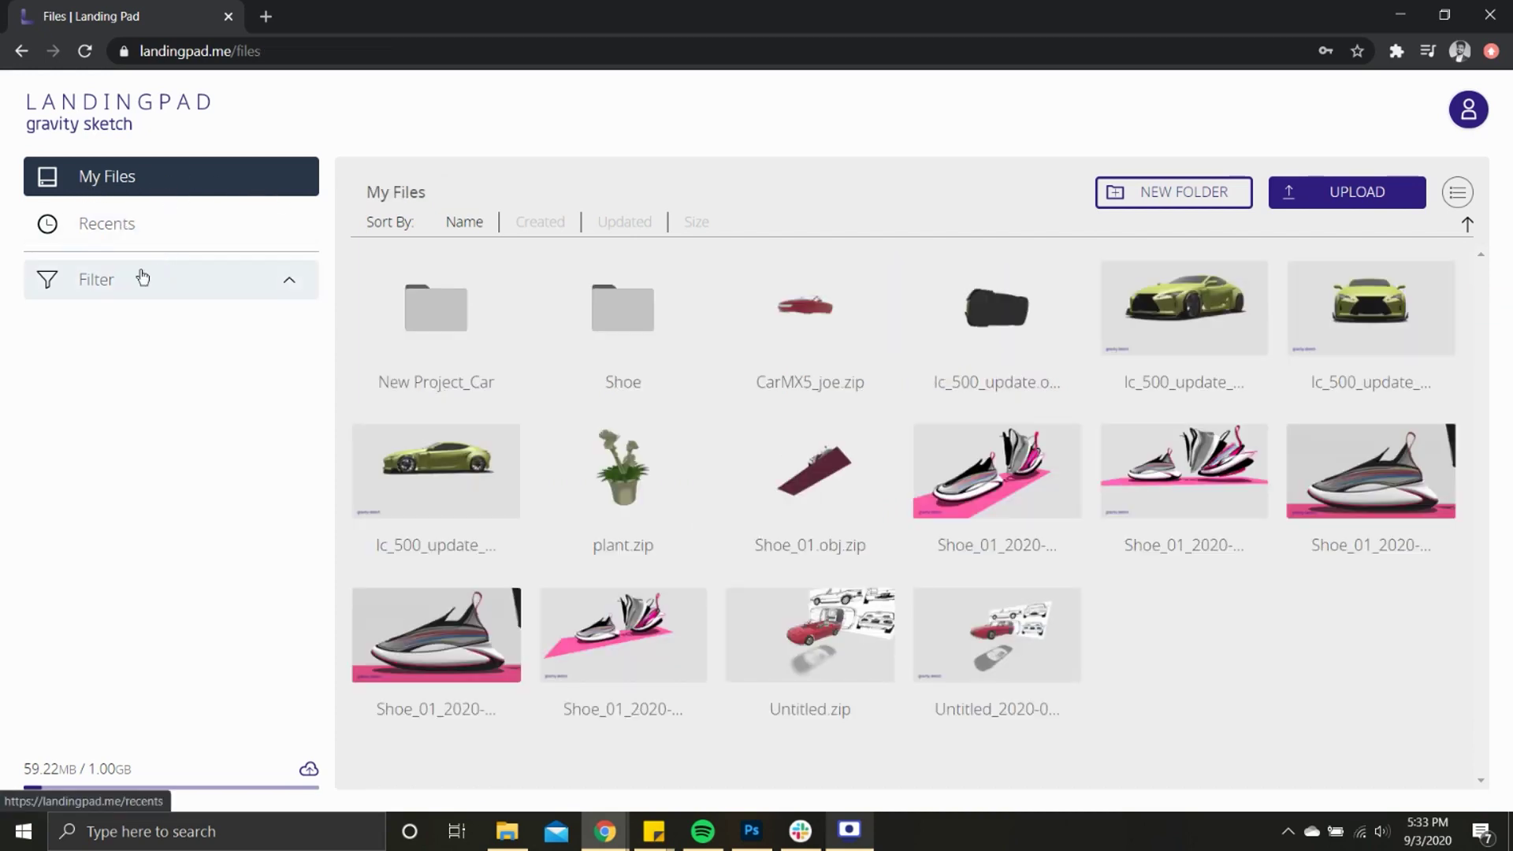
# Try the Sketches, Reference Images and Imported Prefabs filters, finishing on Screenshots.
pyautogui.click(238, 281)
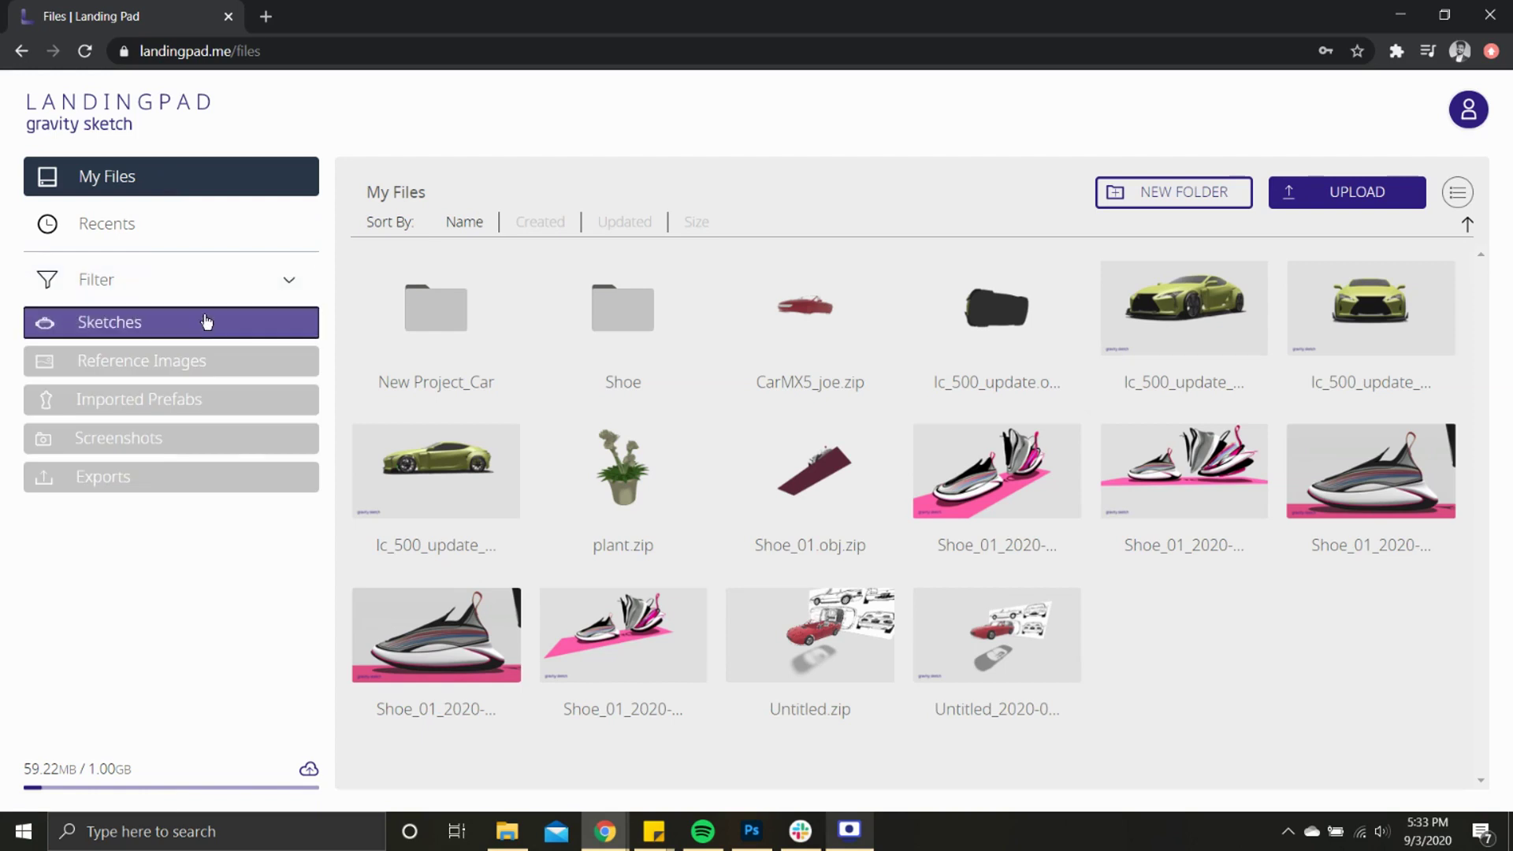
pyautogui.click(205, 322)
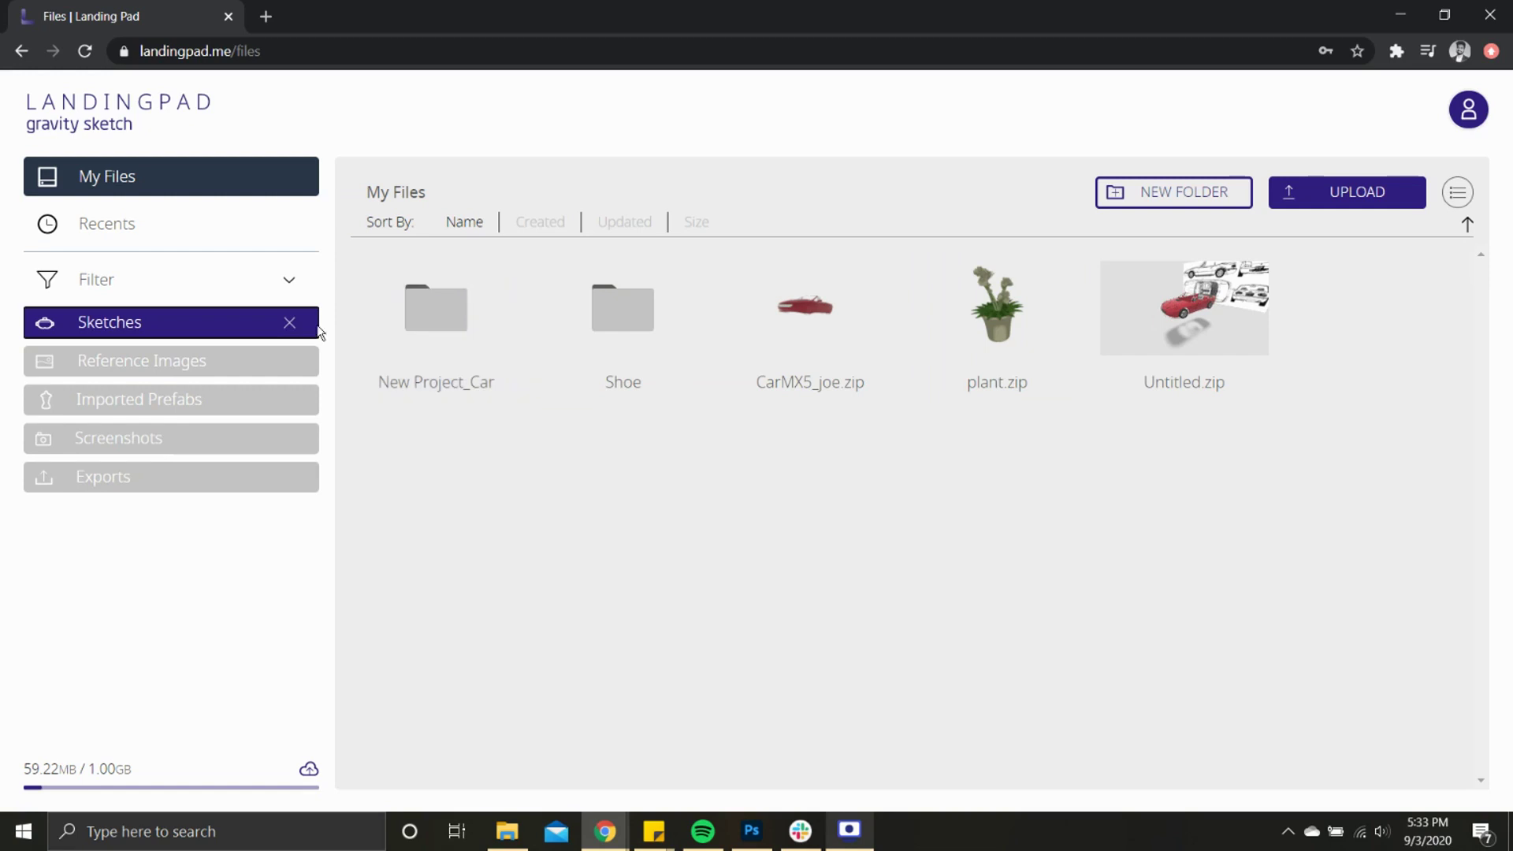
pyautogui.click(272, 360)
pyautogui.click(289, 324)
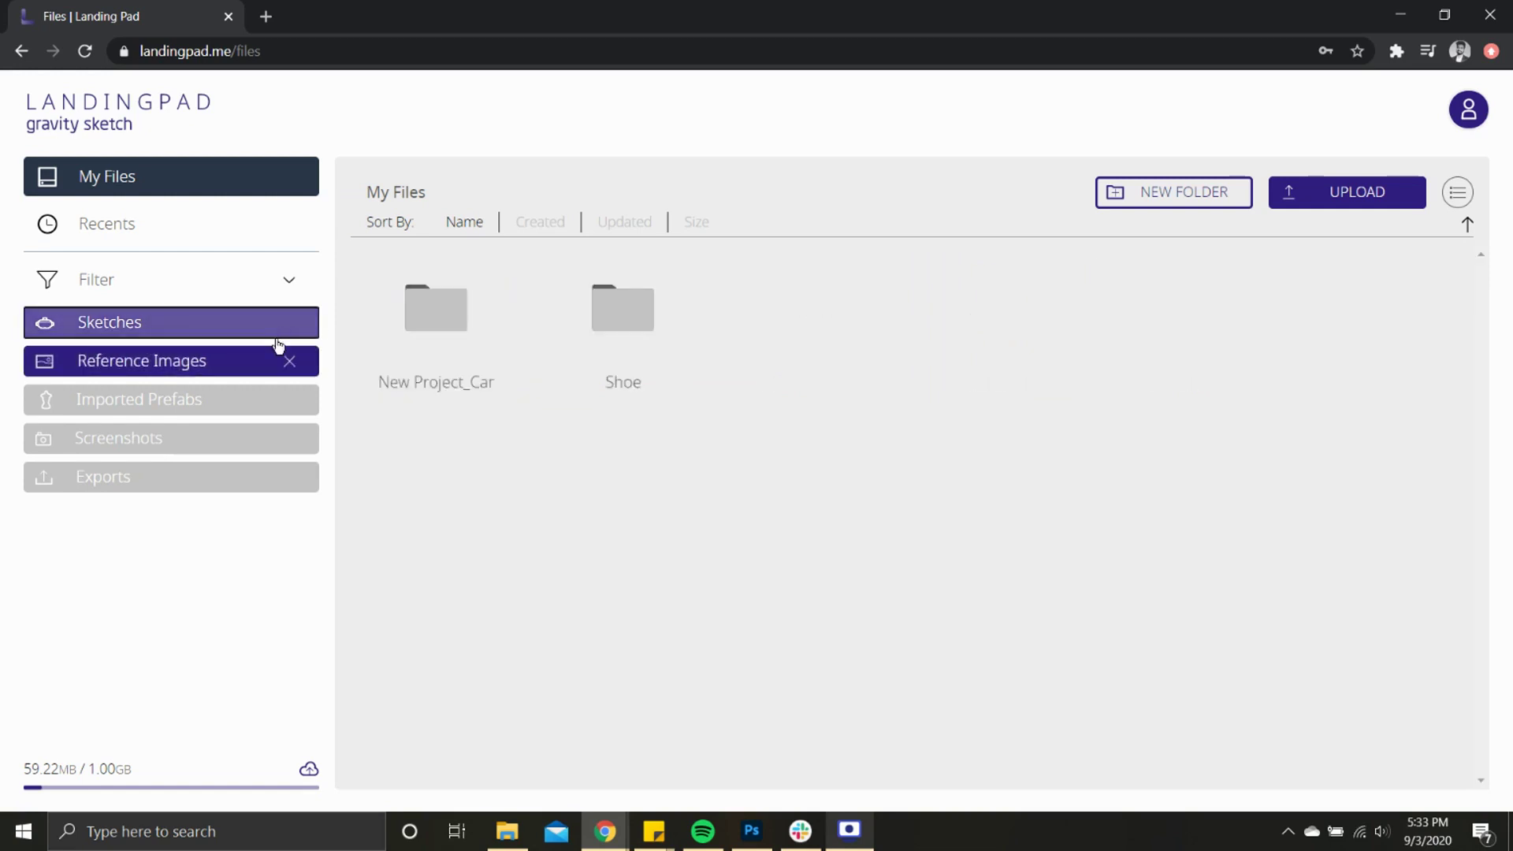
pyautogui.click(289, 362)
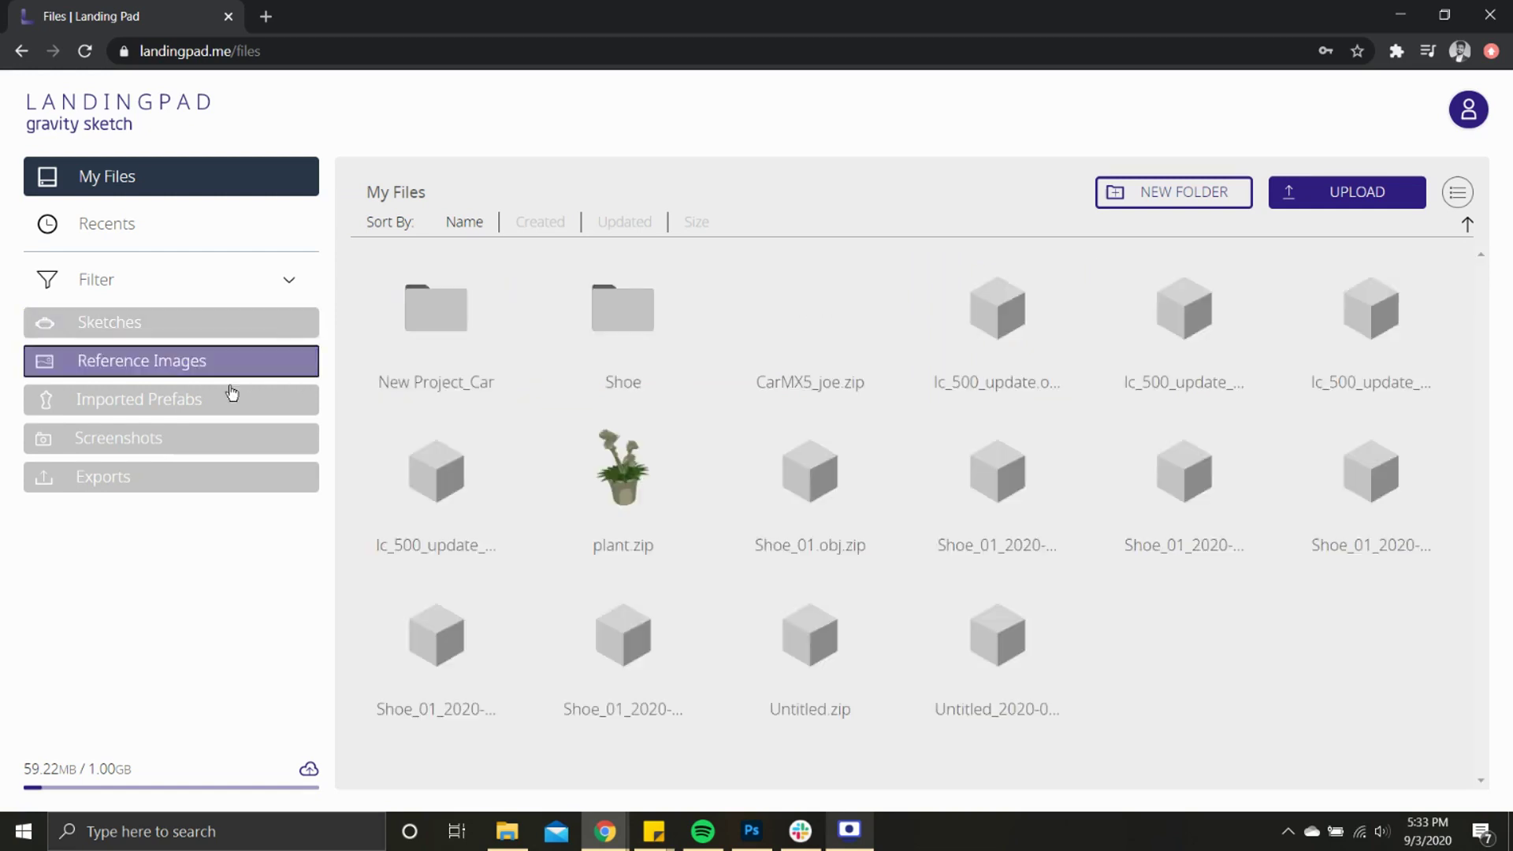
pyautogui.click(222, 401)
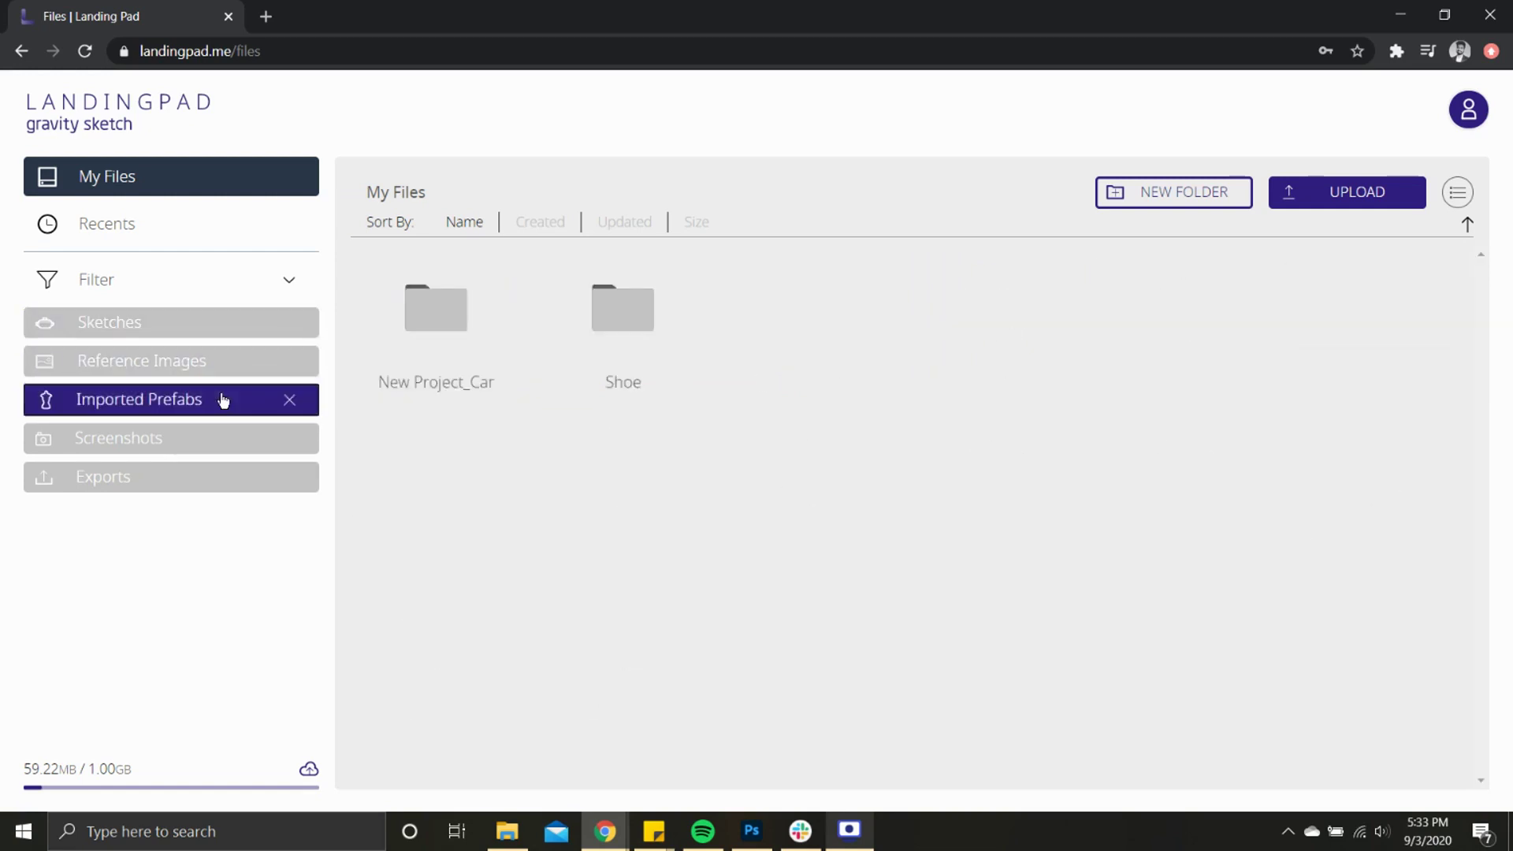
pyautogui.click(295, 405)
pyautogui.click(229, 438)
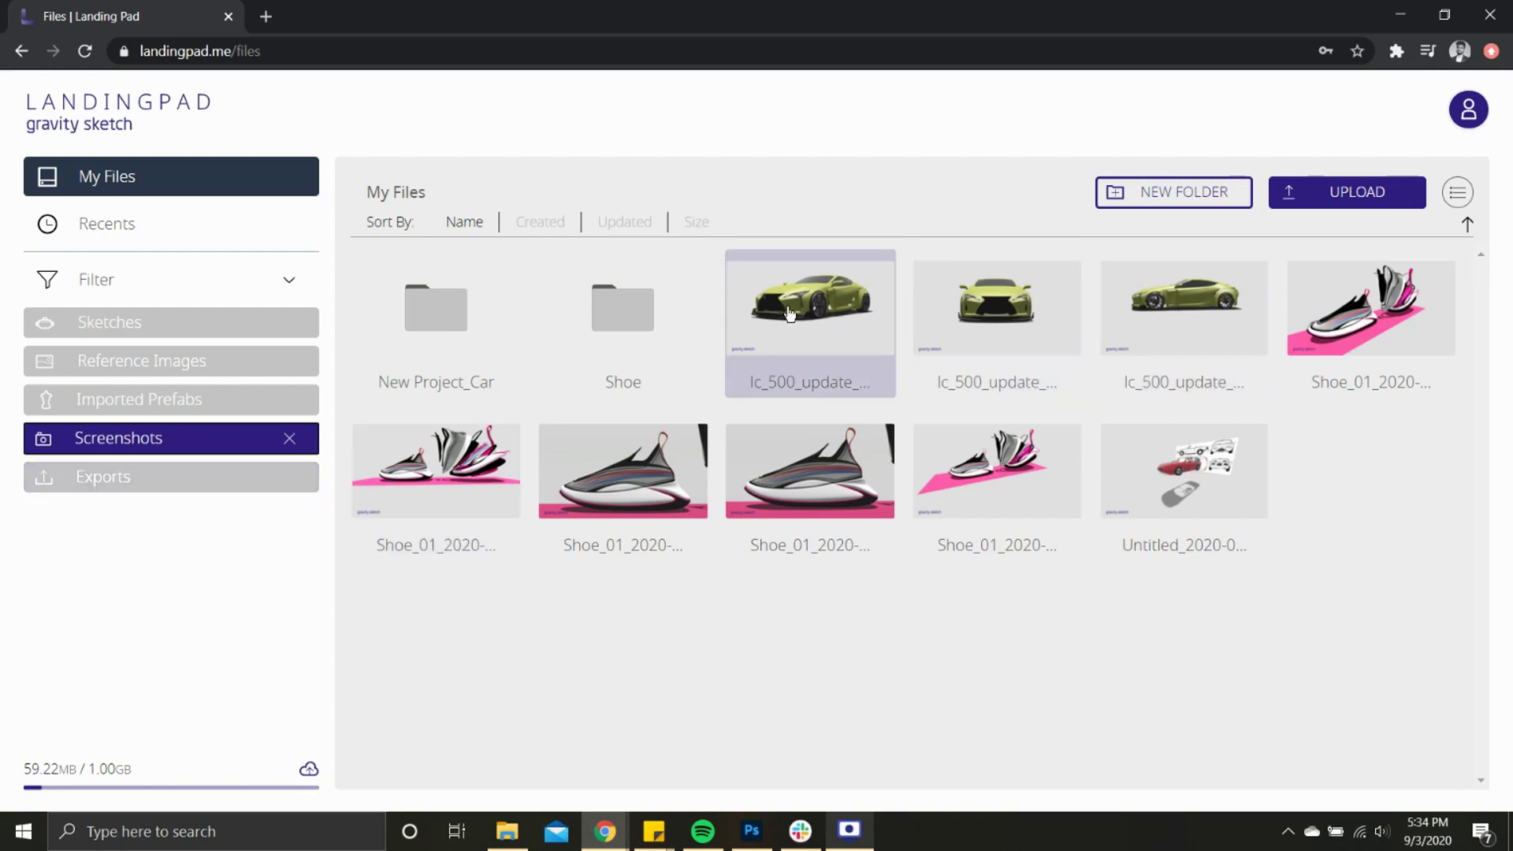
# Move the three lc_500_update screenshots into the New Project_Car folder.
pyautogui.click(833, 324)
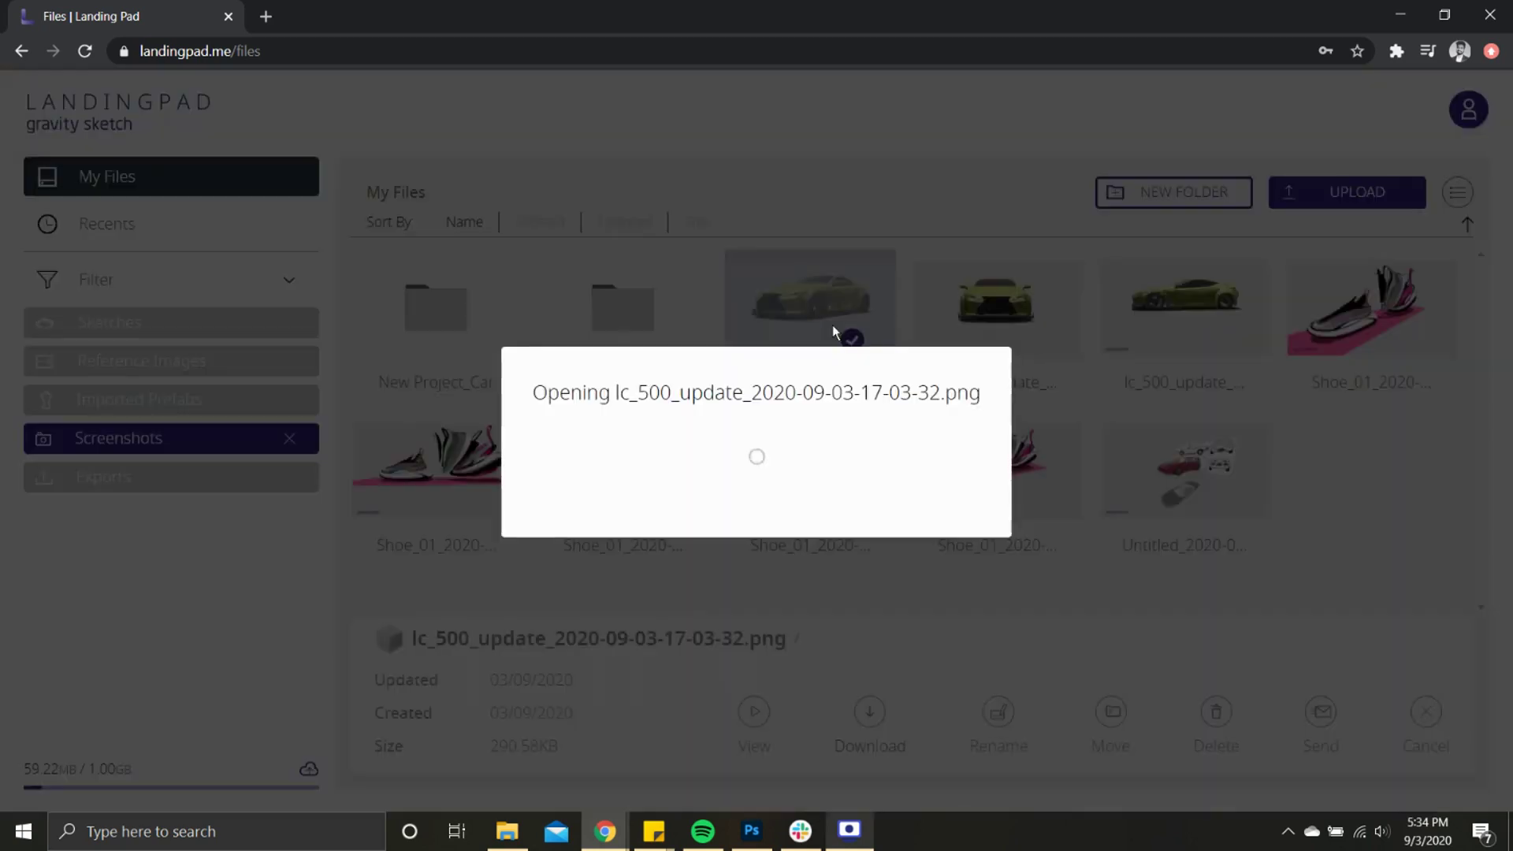
pyautogui.click(1370, 375)
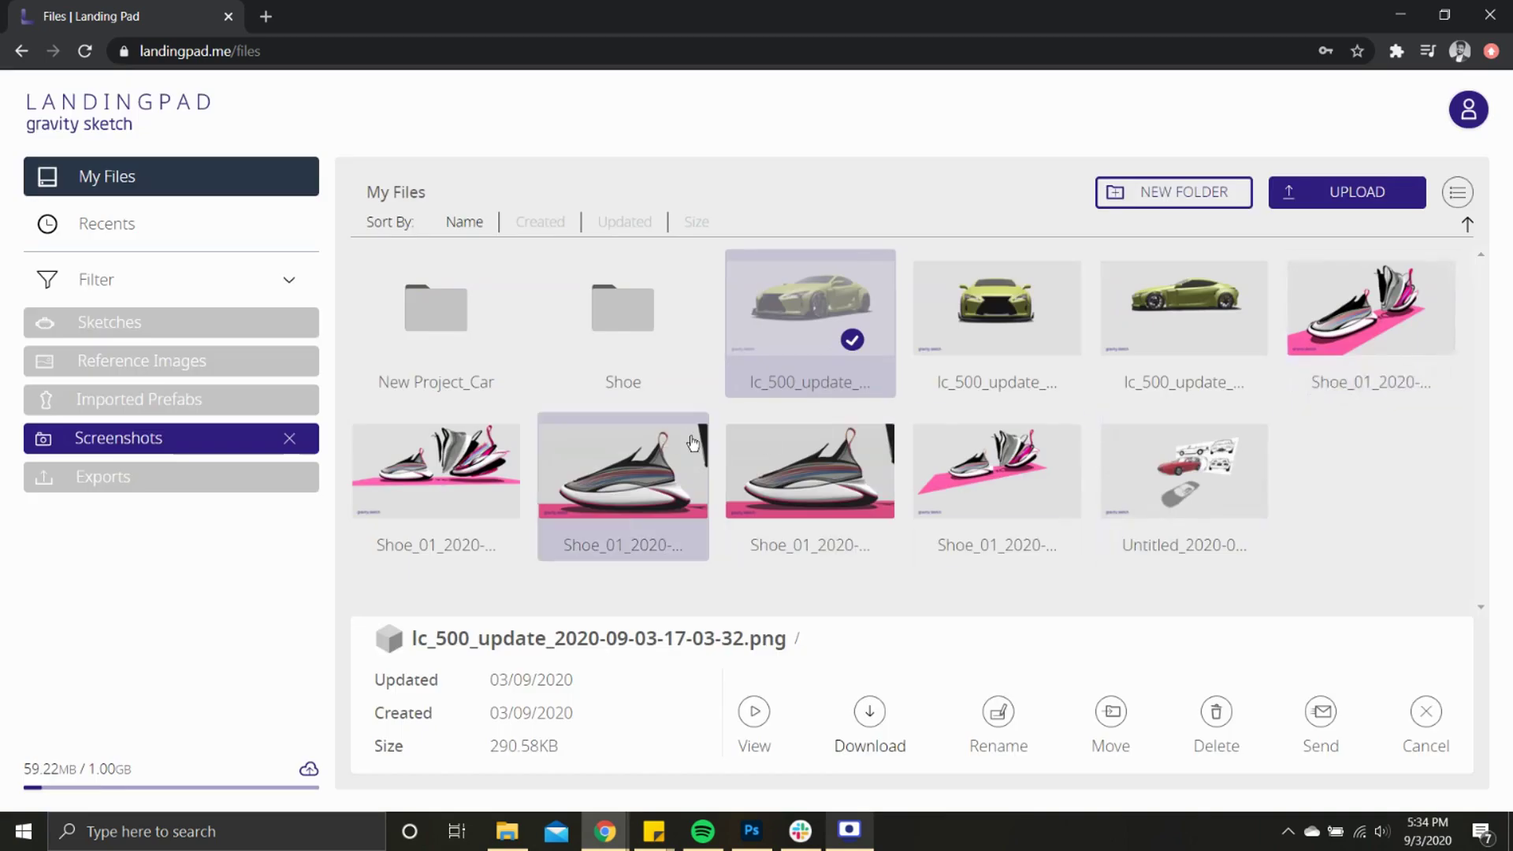
pyautogui.click(995, 314)
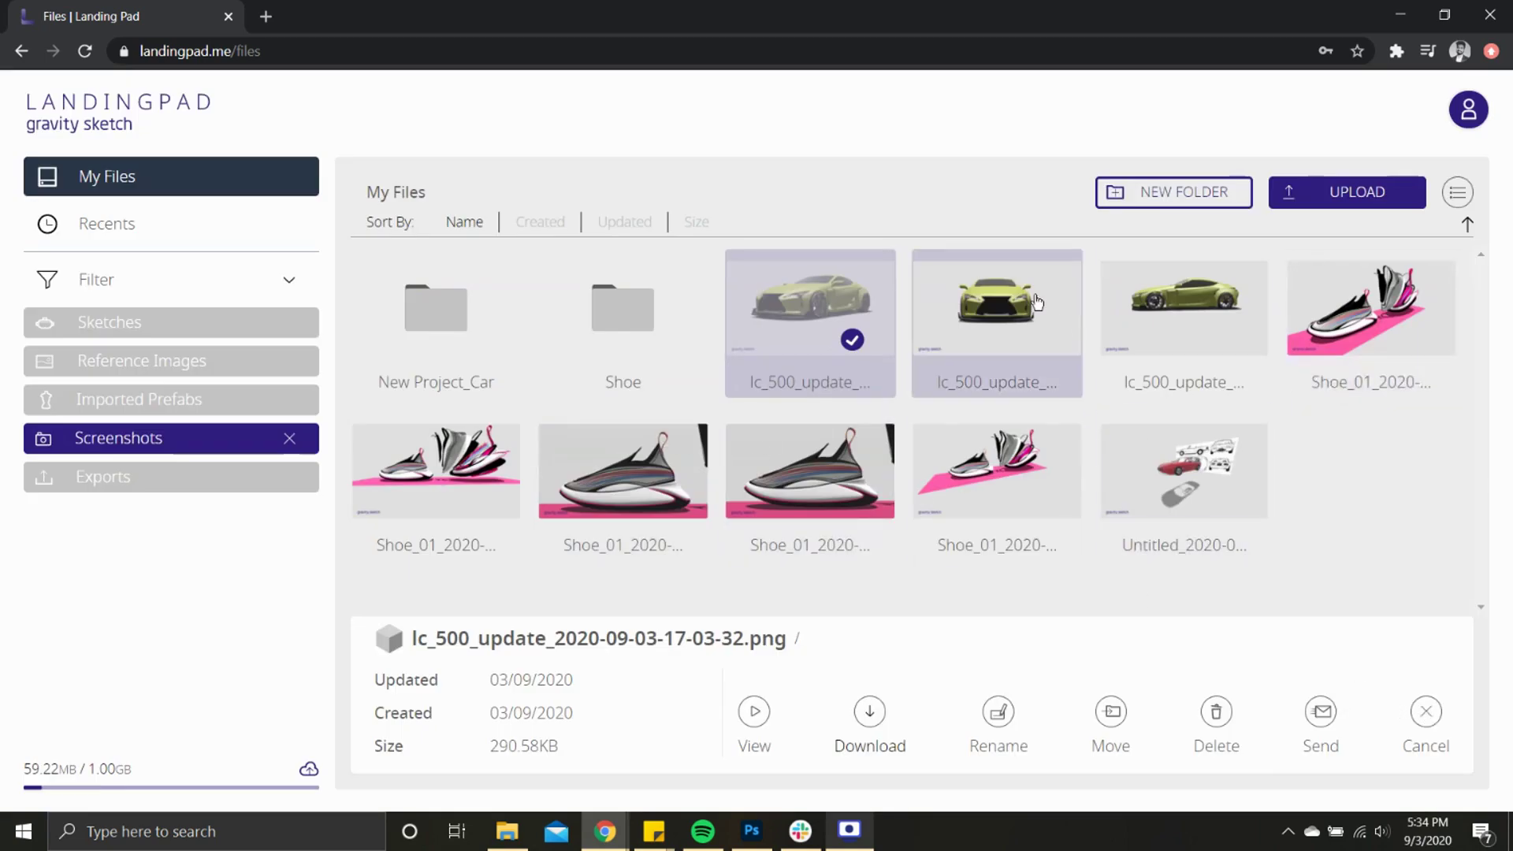
pyautogui.click(1204, 328)
pyautogui.click(1123, 721)
pyautogui.click(591, 411)
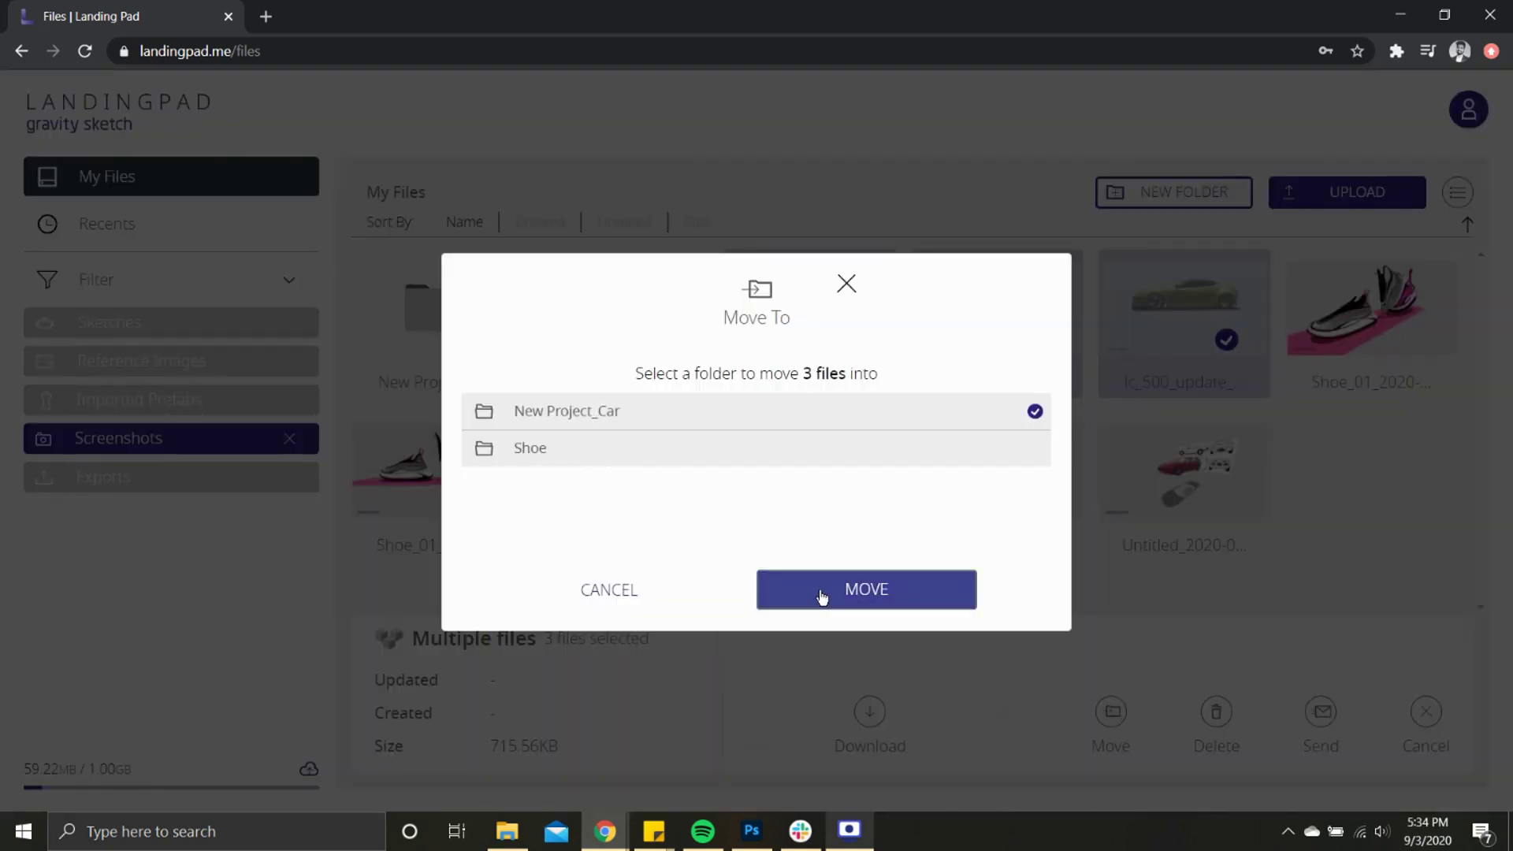
pyautogui.click(820, 595)
# Try the Exports filter, then clear it so all files are listed.
pyautogui.click(219, 473)
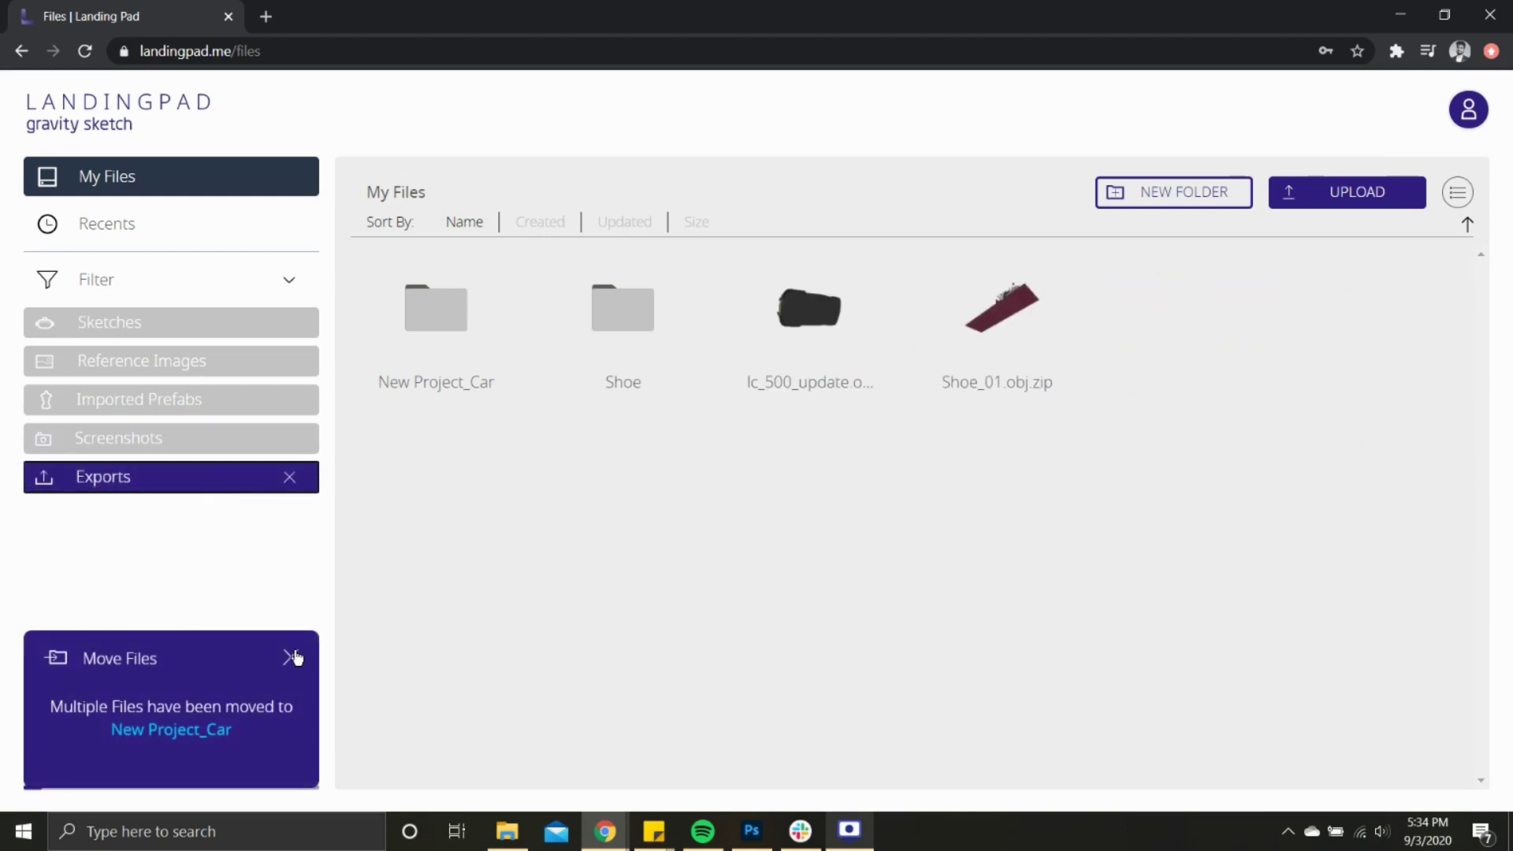
pyautogui.click(293, 658)
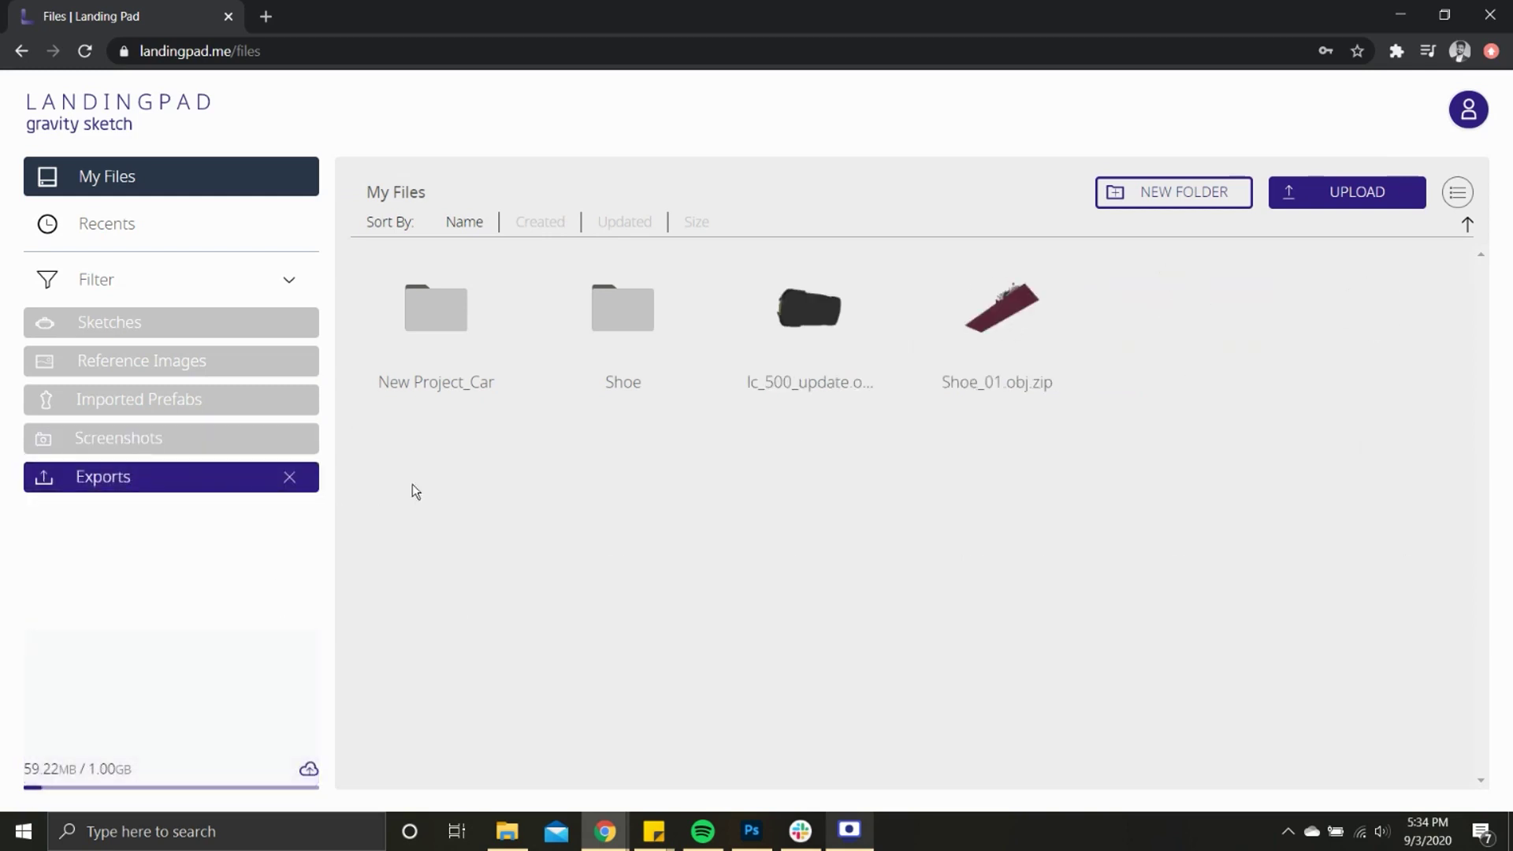
pyautogui.click(291, 479)
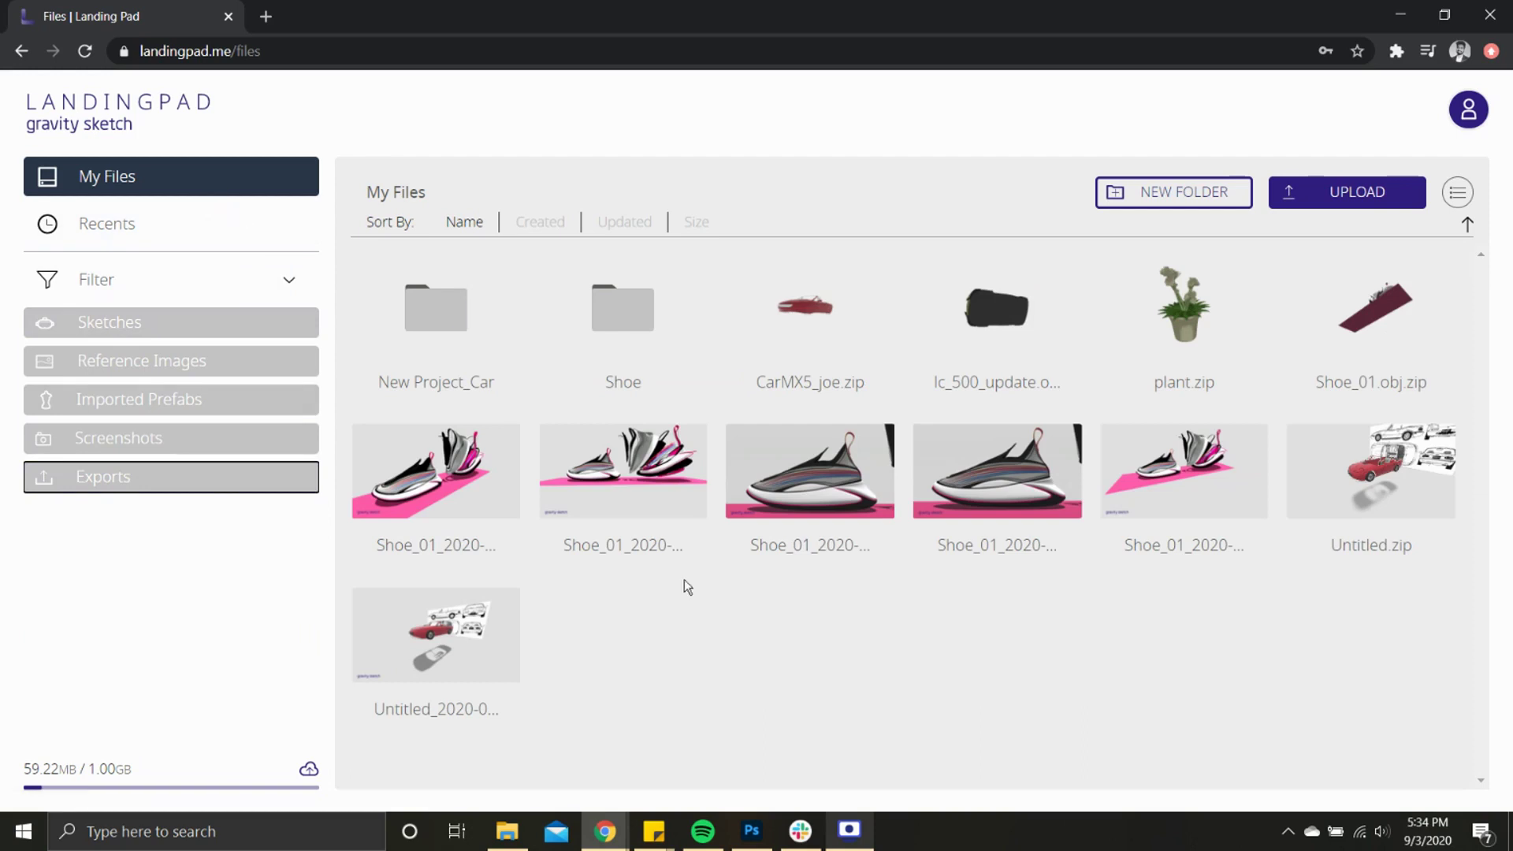
# Open the New Project_Car folder and collapse the filter categories.
pyautogui.doubleClick(459, 318)
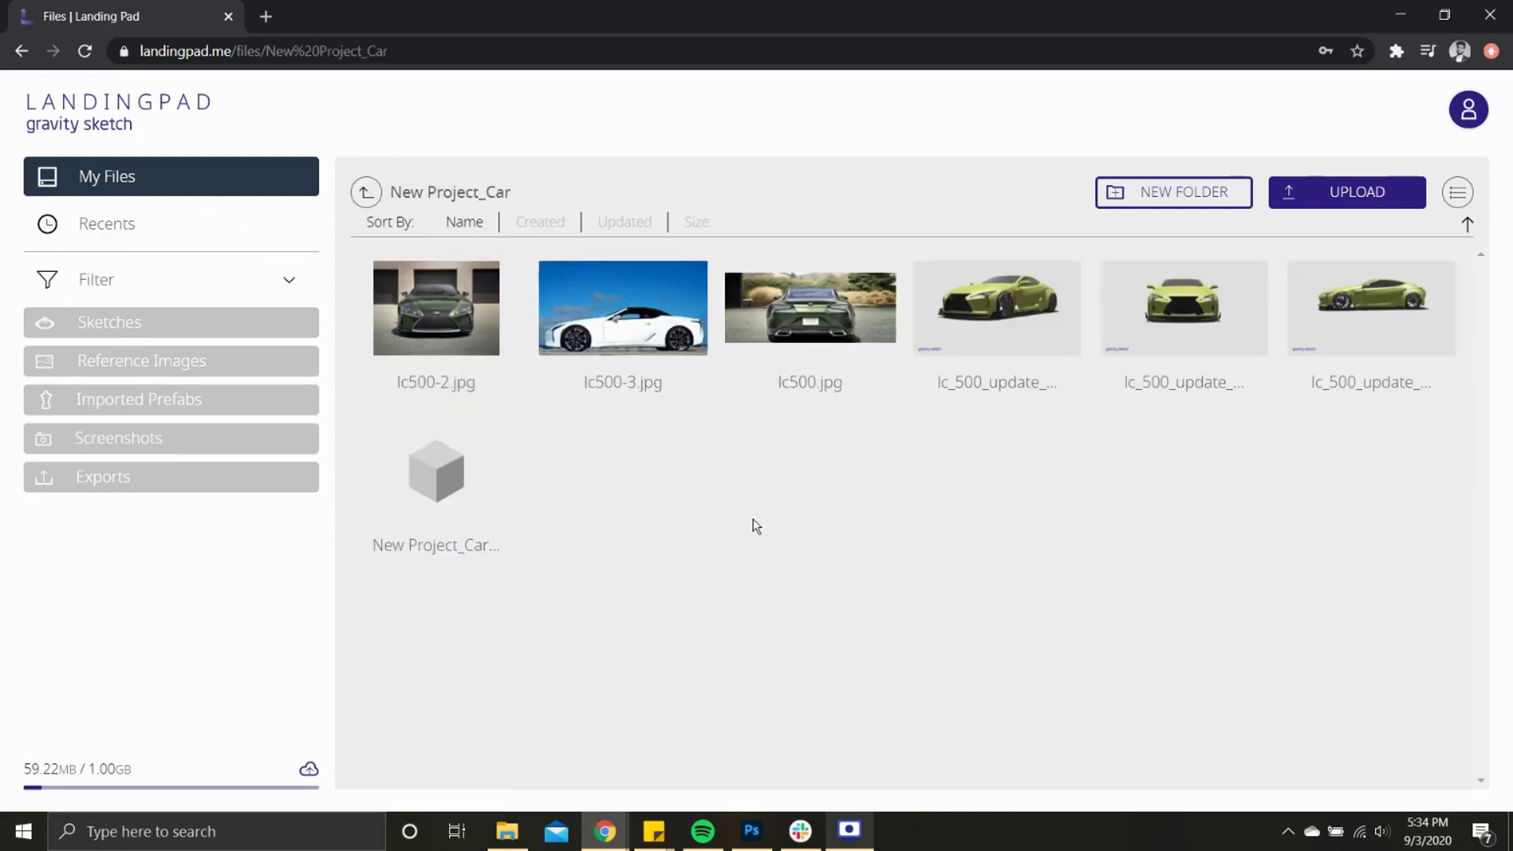
pyautogui.click(281, 280)
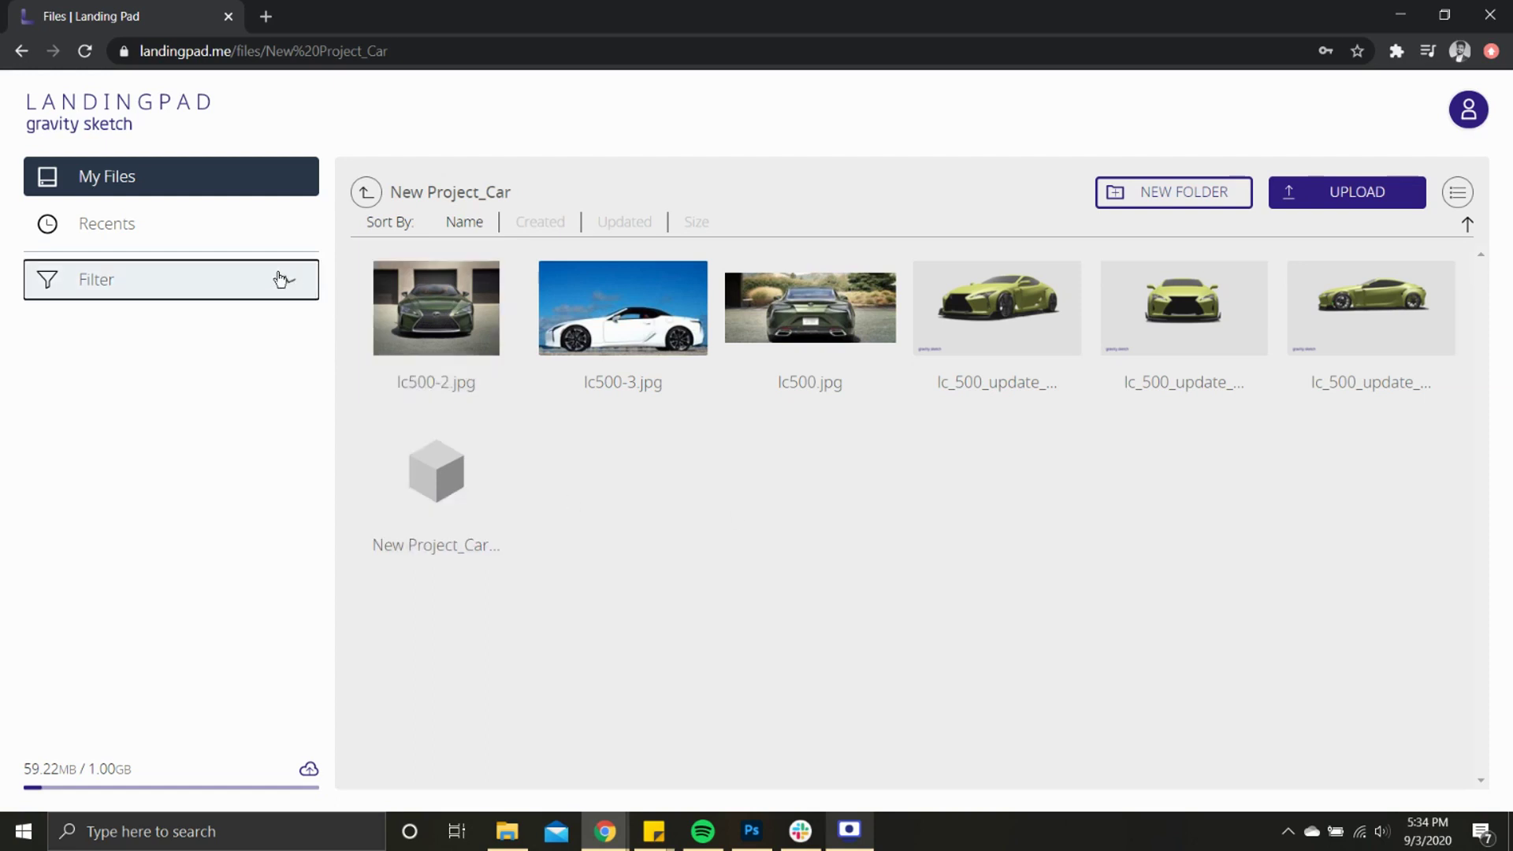